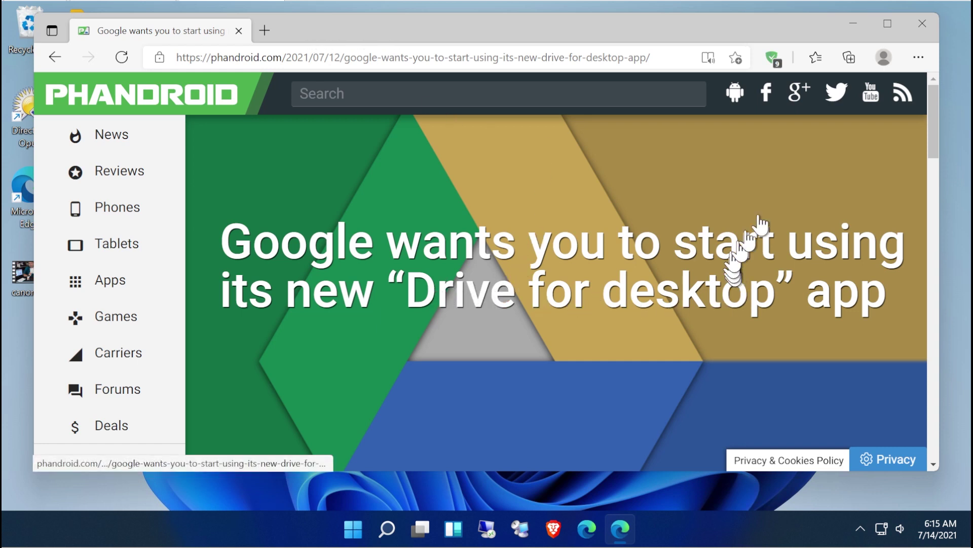
Scroll the Phandroid article to the Windows and macOS Drive for desktop download links.
left_click_drag(936, 108, 935, 259)
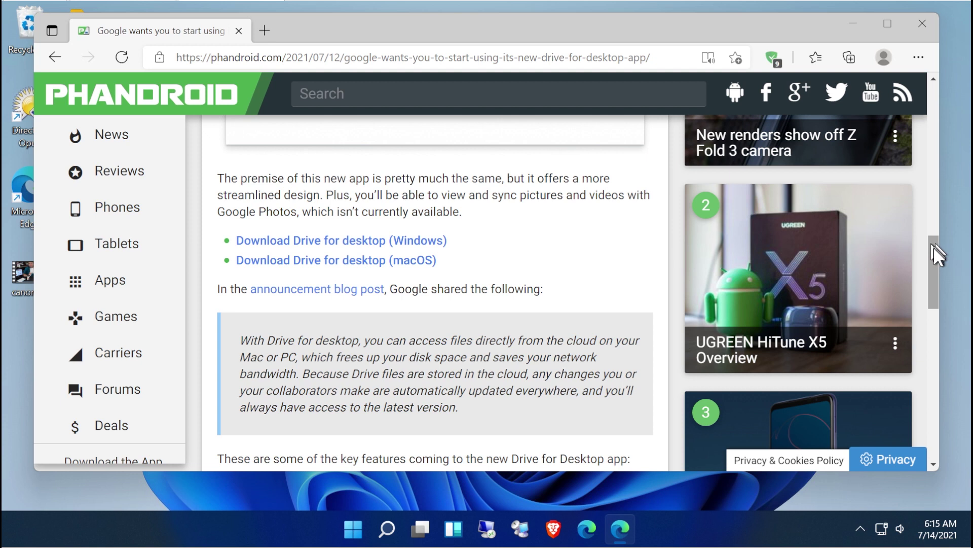
left_click_drag(932, 248, 933, 236)
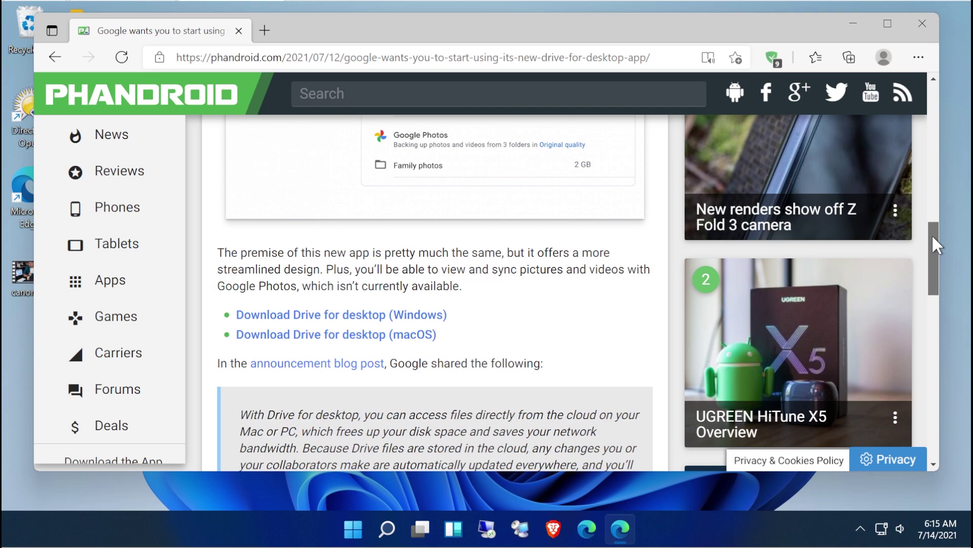
scroll(518, 287, "up", 12)
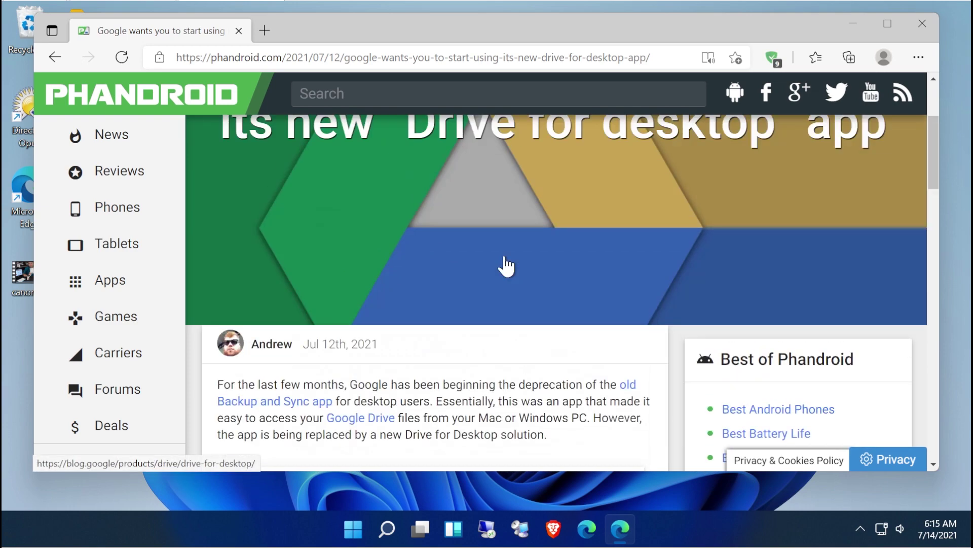
scroll(506, 266, "up", 3)
scroll(459, 239, "down", 5)
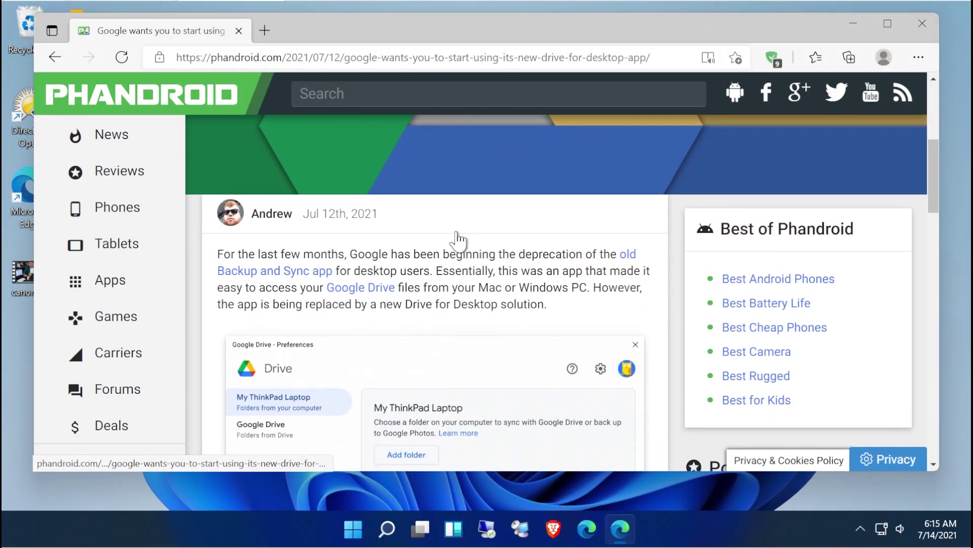
scroll(458, 235, "down", 10)
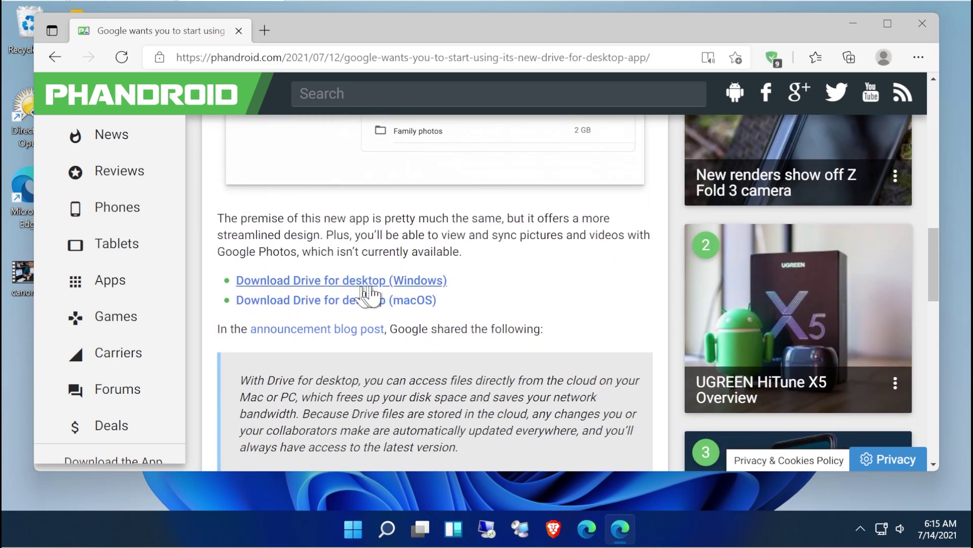
Download the Windows installer GoogleDriveSetup.exe (257 MB) and let it finish.
left_click(408, 291)
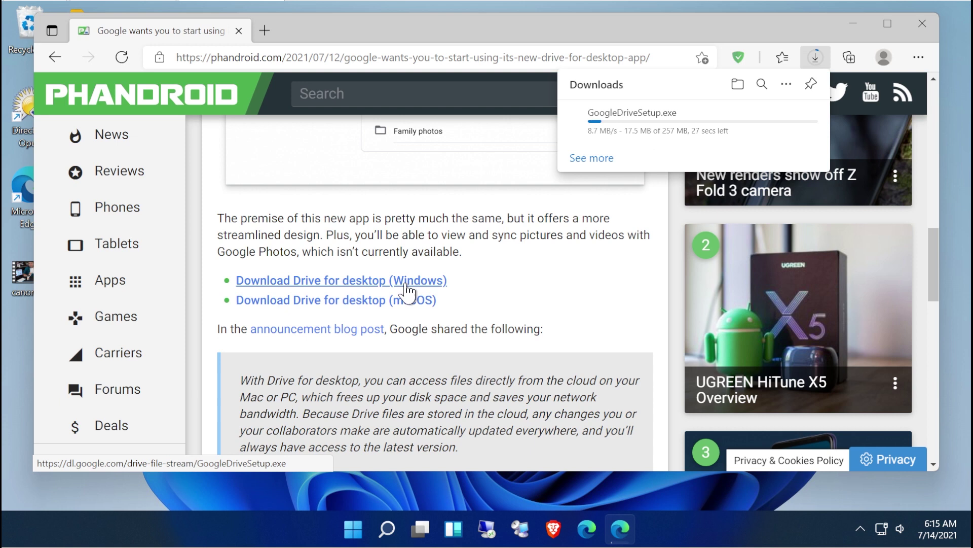
mouse_move(669, 130)
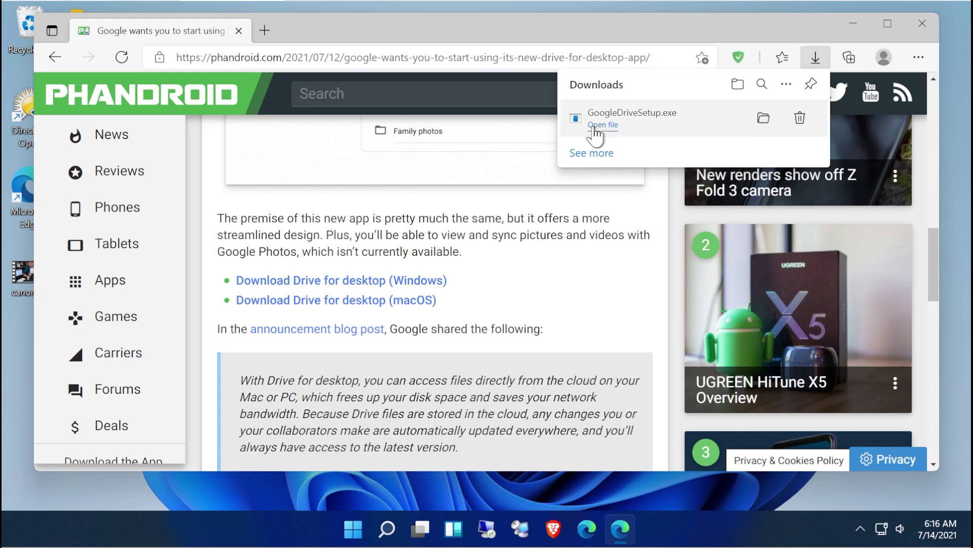
Run GoogleDriveSetup.exe, approve the UAC prompt, add the desktop application shortcut, and install Google Drive.
left_click(593, 126)
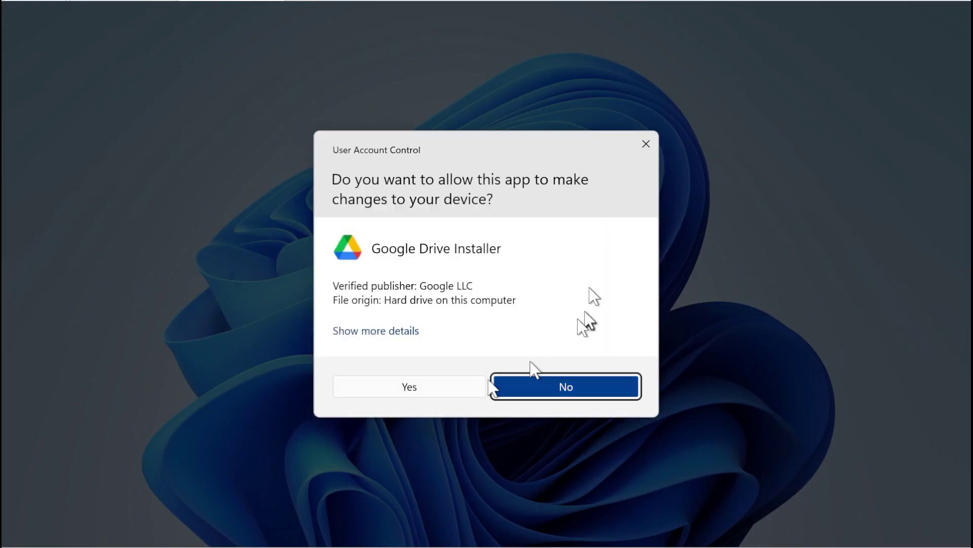
left_click(402, 387)
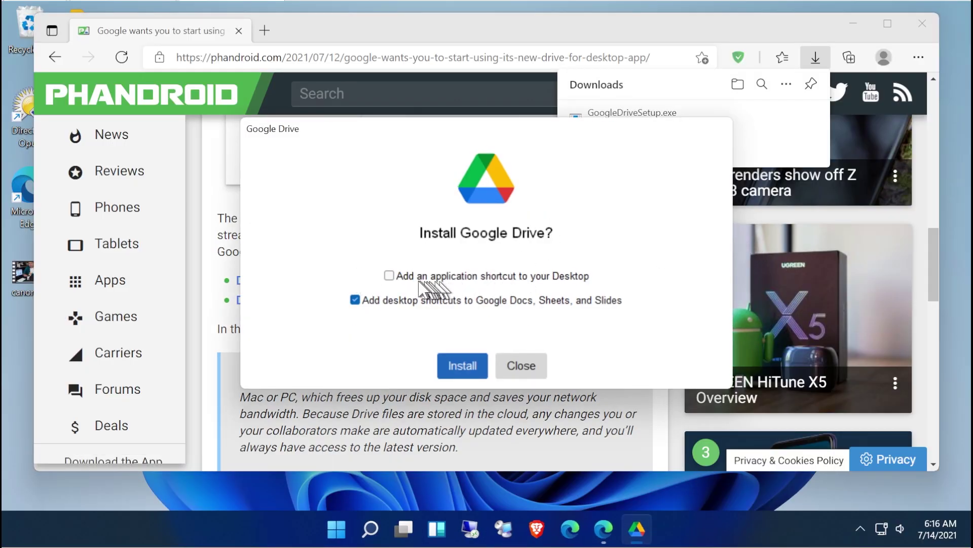
left_click(390, 276)
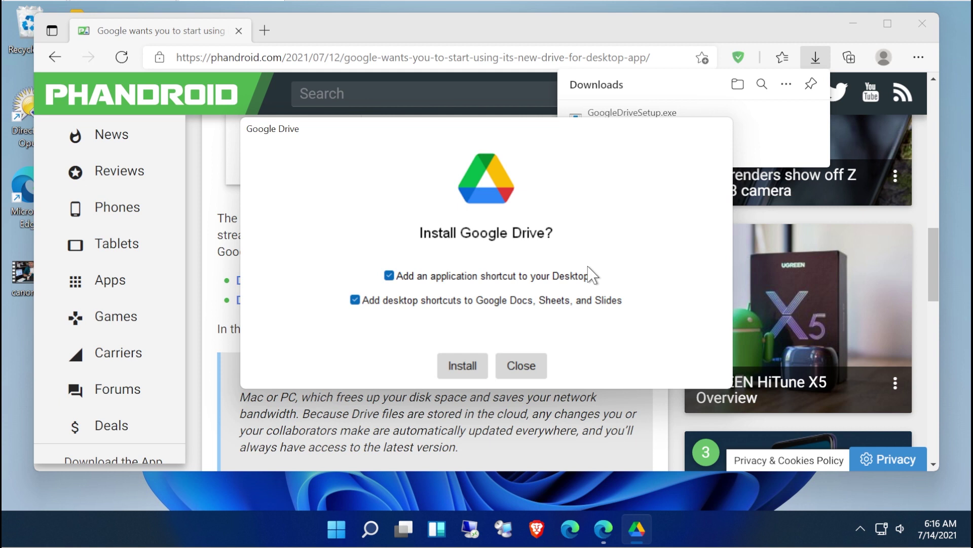
left_click(455, 363)
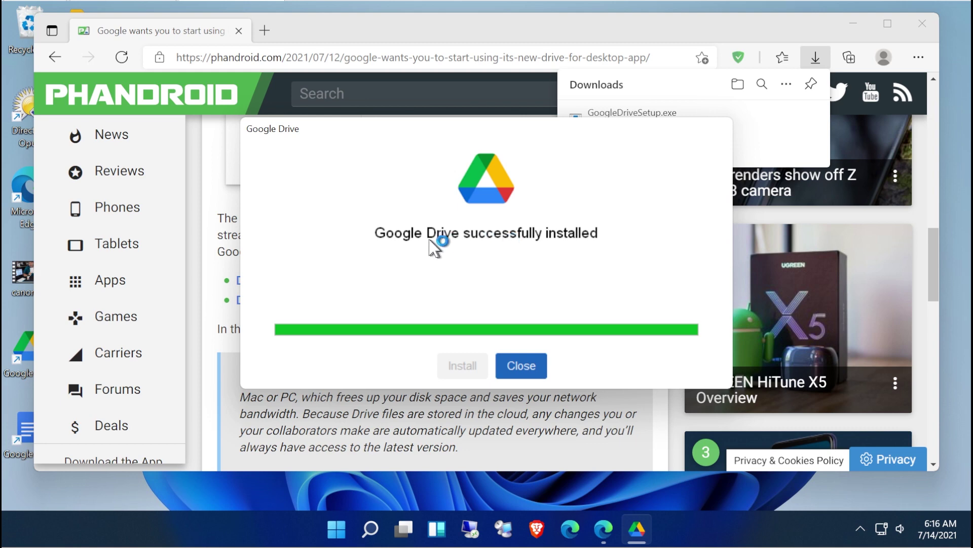
left_click(522, 362)
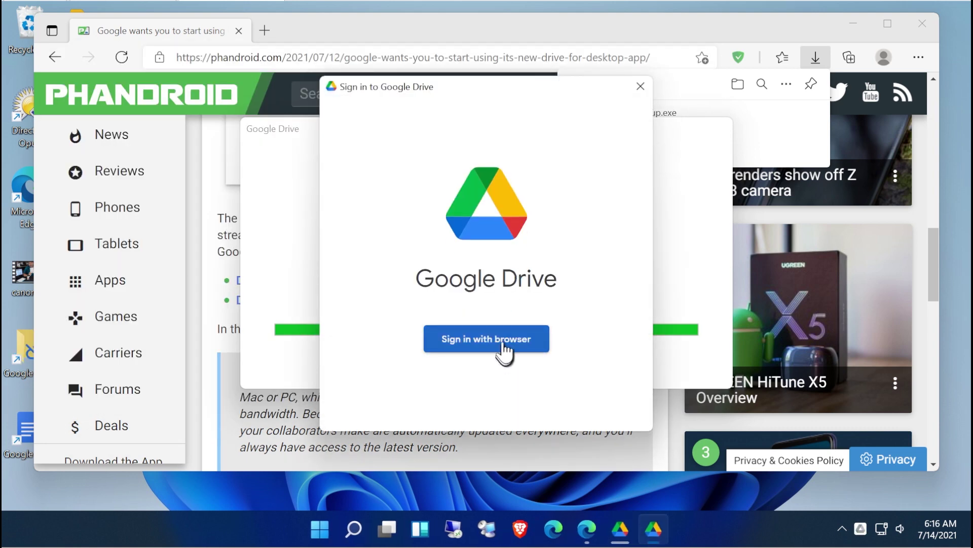
Start signing in with the browser and submit the account e-mail address.
left_click(503, 349)
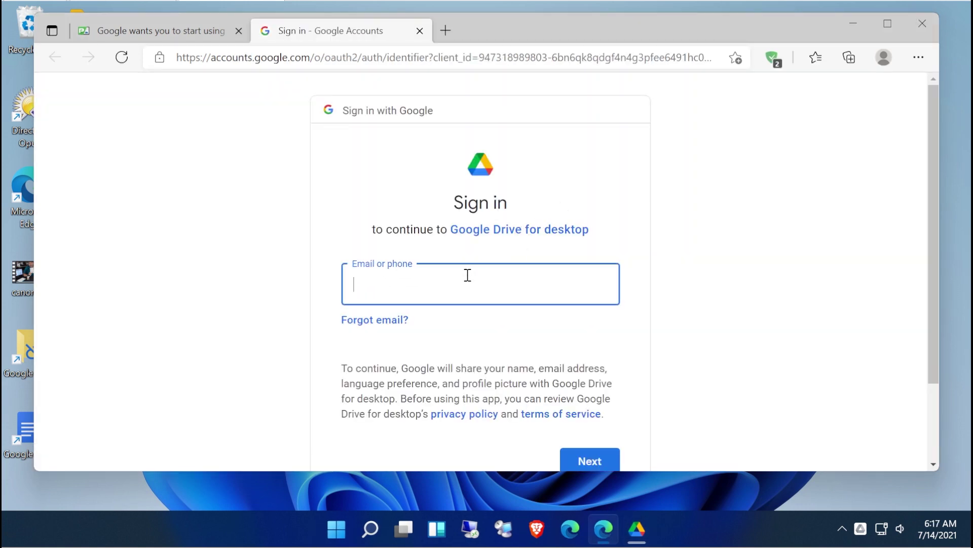
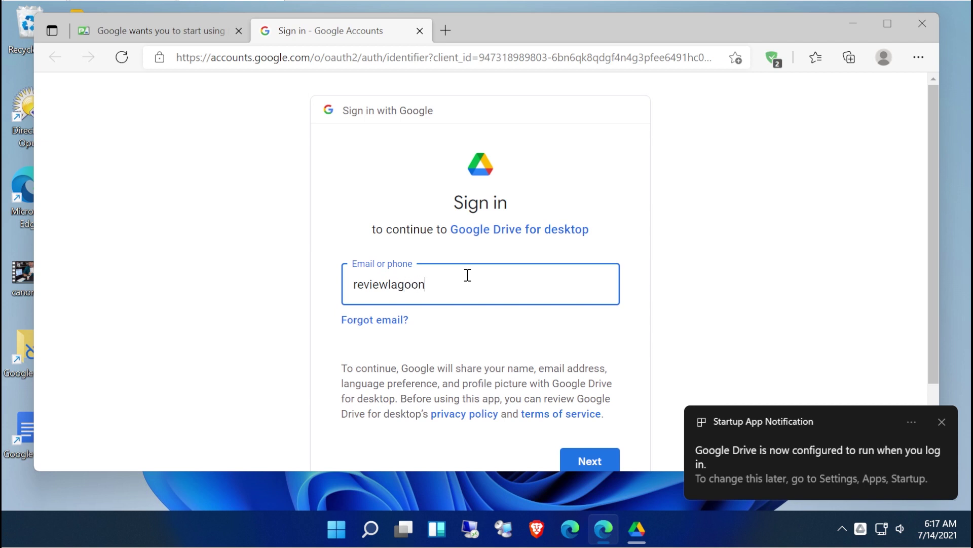
key("Return")
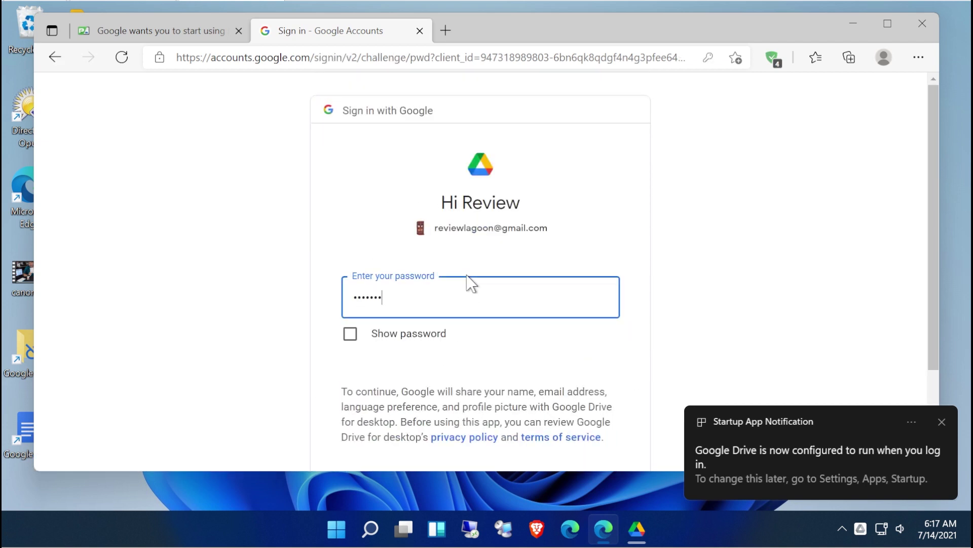
Enter the account password, decline saving it, and confirm sign-in for Drive for desktop.
type("•••••••")
key("ctrl+a")
type("••••")
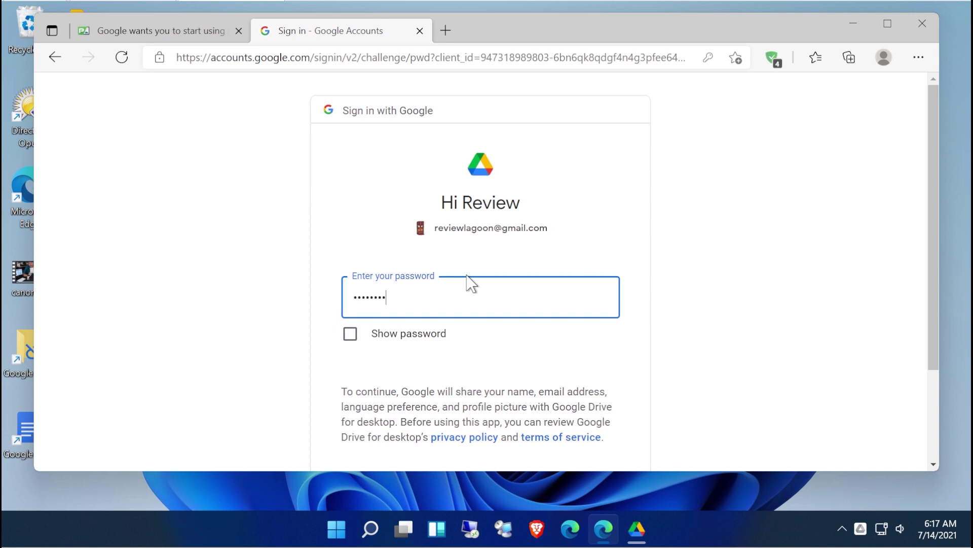
scroll(541, 369, "down", 3)
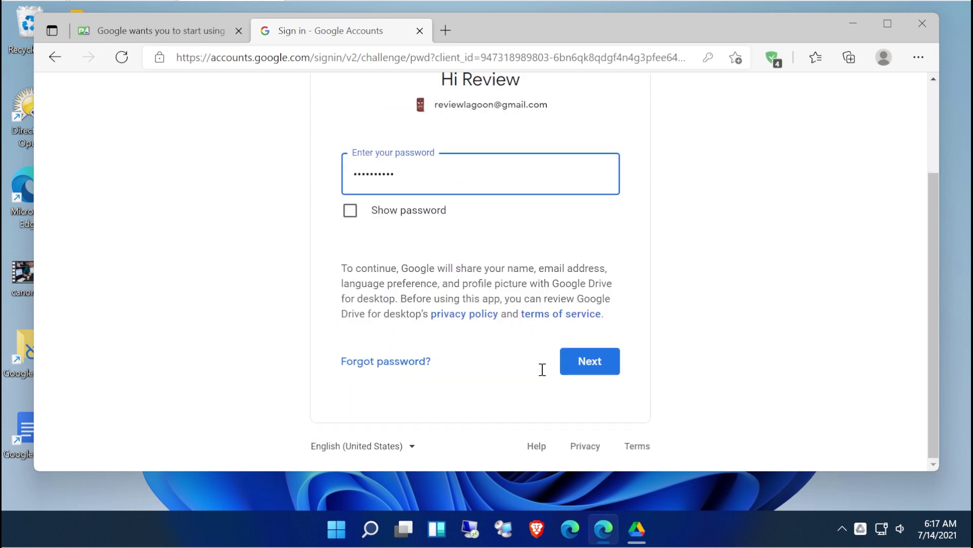
left_click(576, 373)
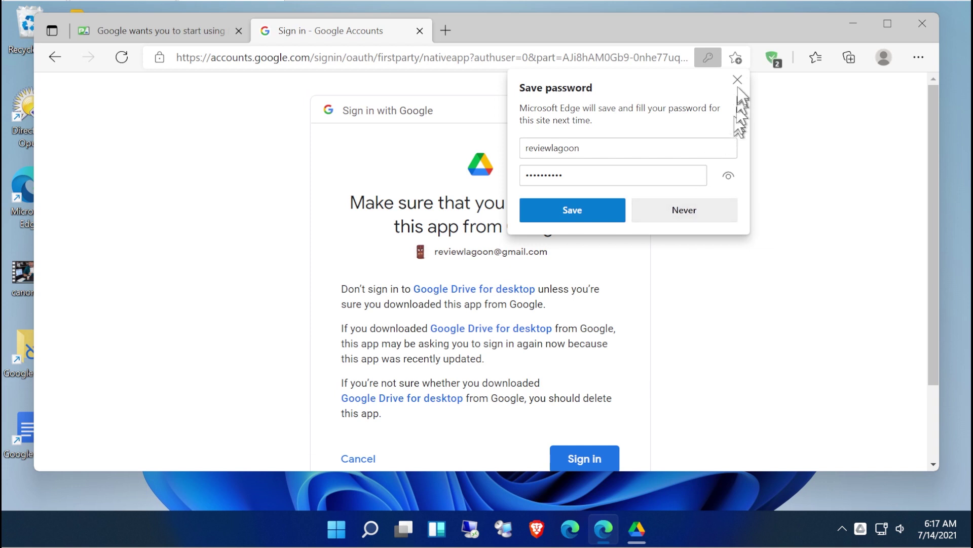
left_click(738, 79)
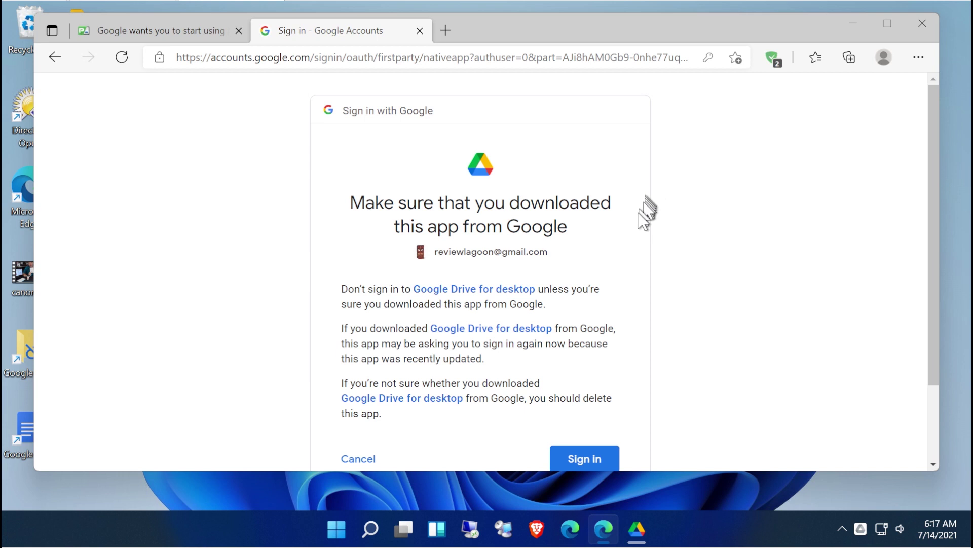
scroll(639, 228, "down", 1)
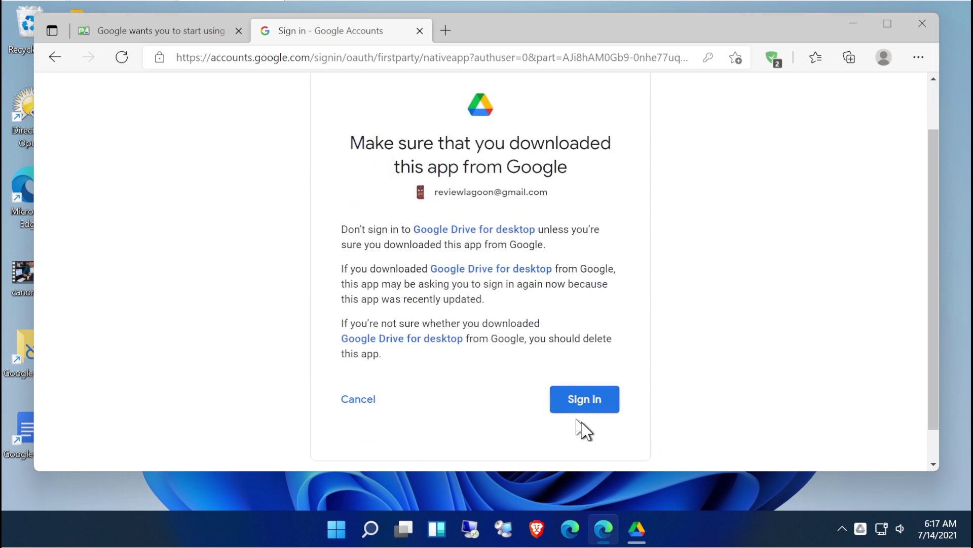
left_click(584, 405)
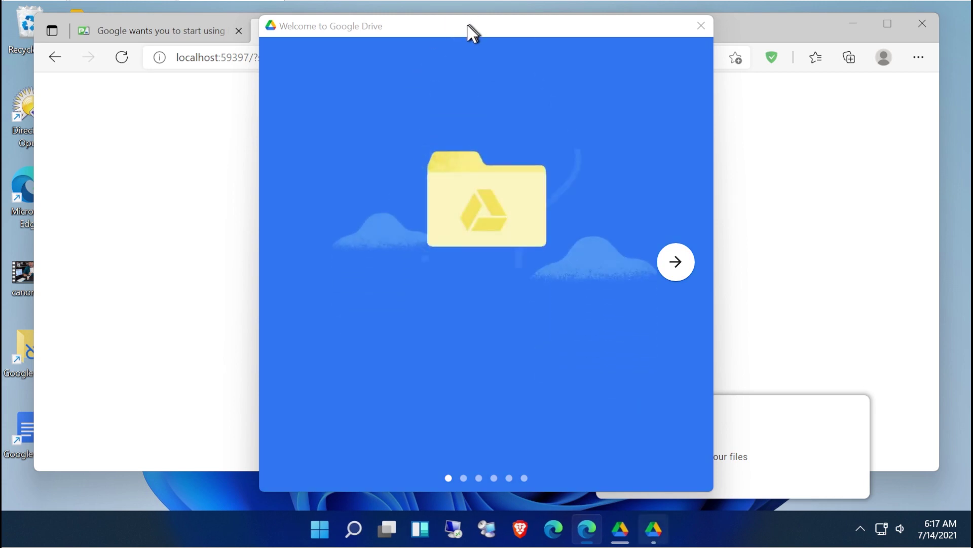
Minimize Edge and page through the welcome slides to 'Get started with Drive'.
left_click(863, 23)
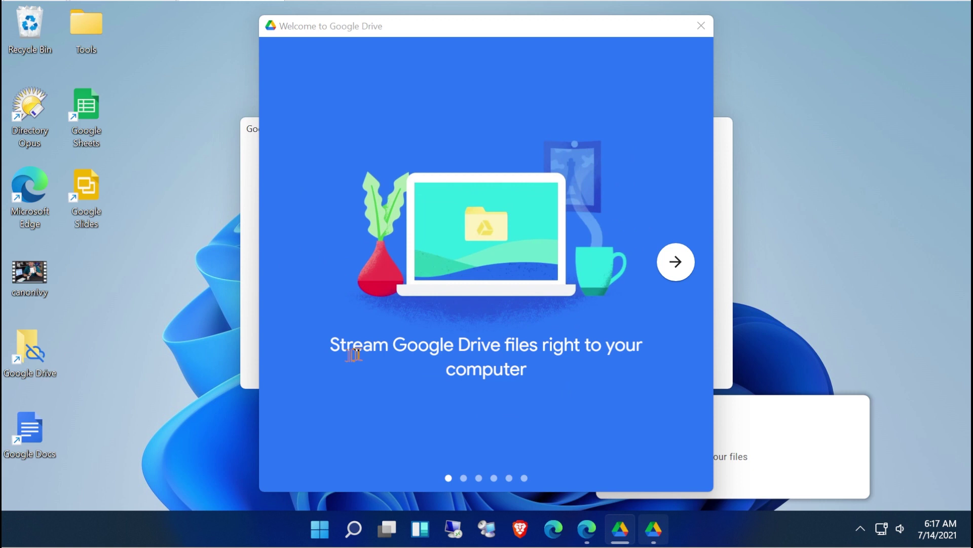
left_click(675, 262)
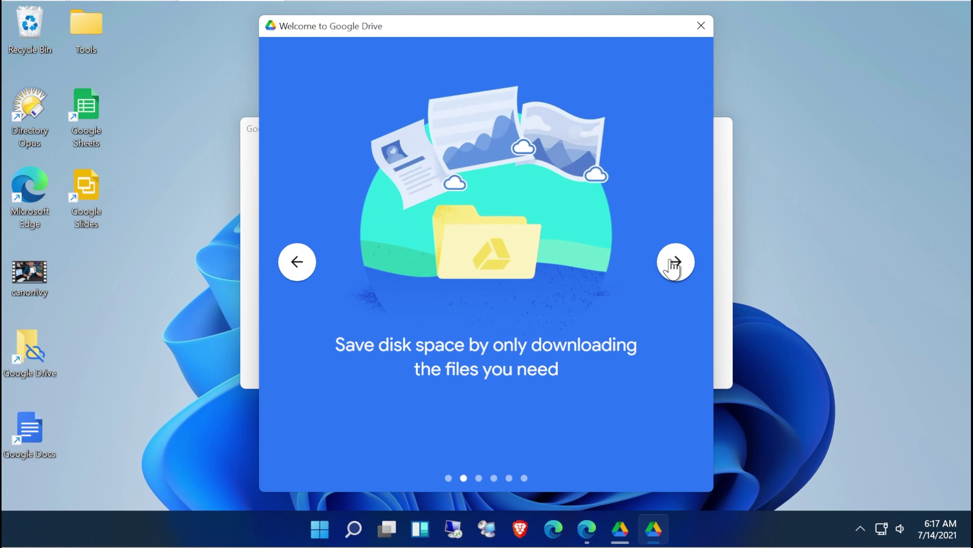
left_click(674, 264)
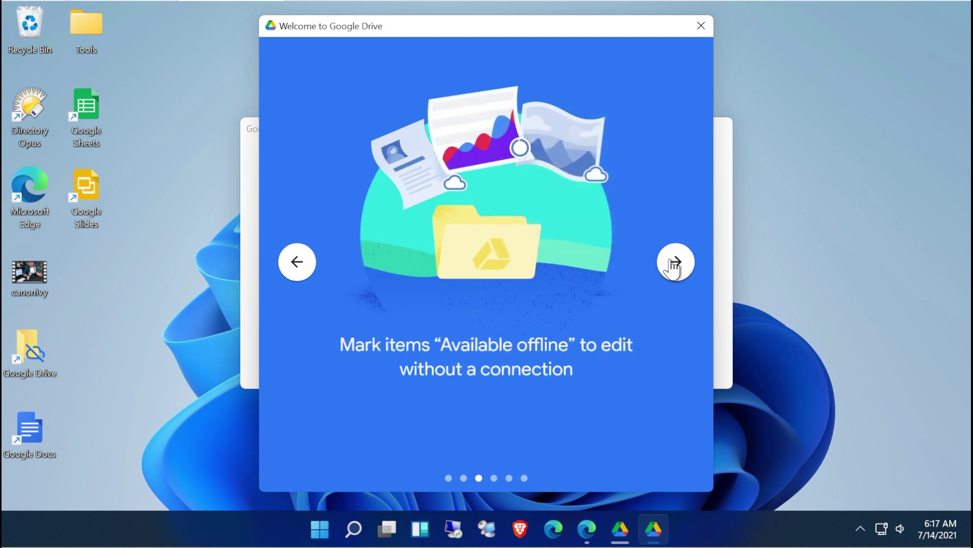
left_click(674, 263)
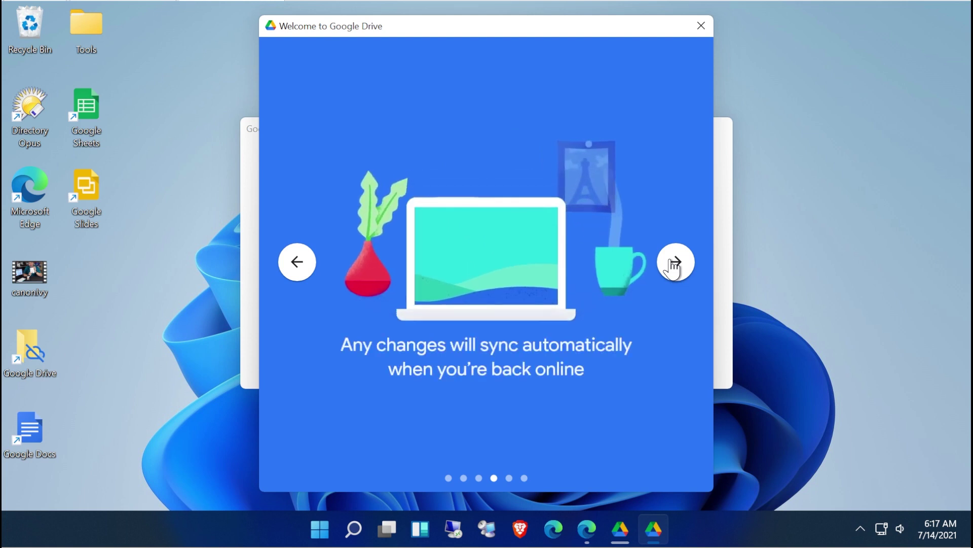
left_click(675, 263)
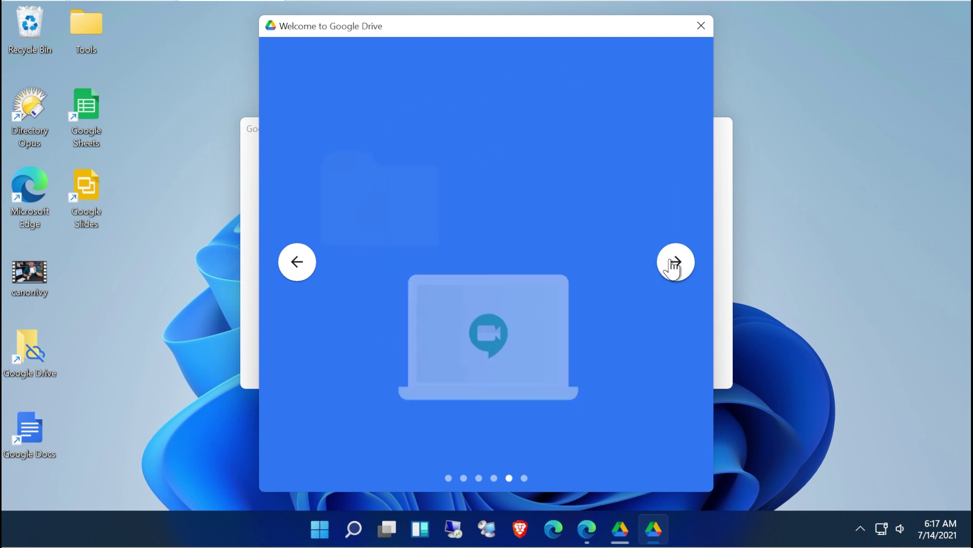
left_click(674, 264)
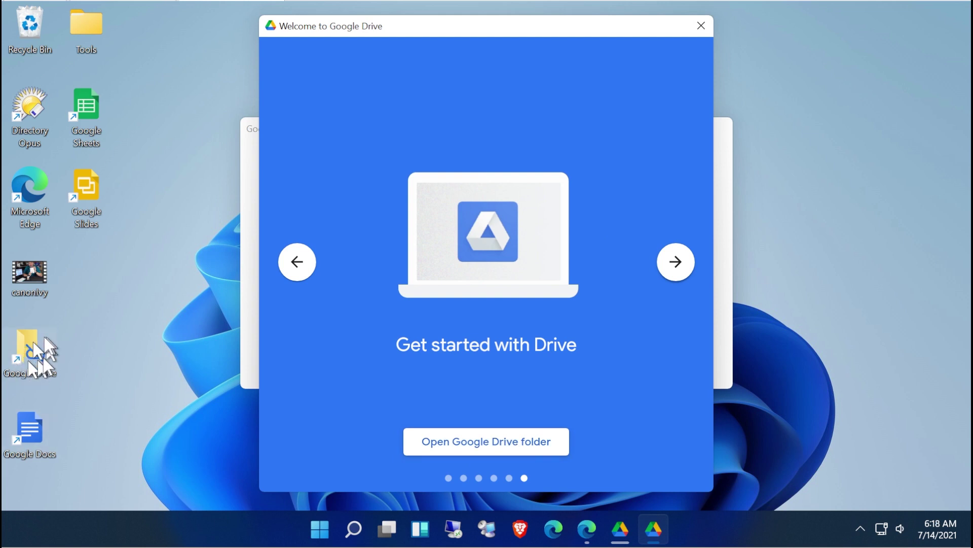
Close the welcome window and installer, open the Google Drive drive from the tray, then minimize it.
left_click(697, 24)
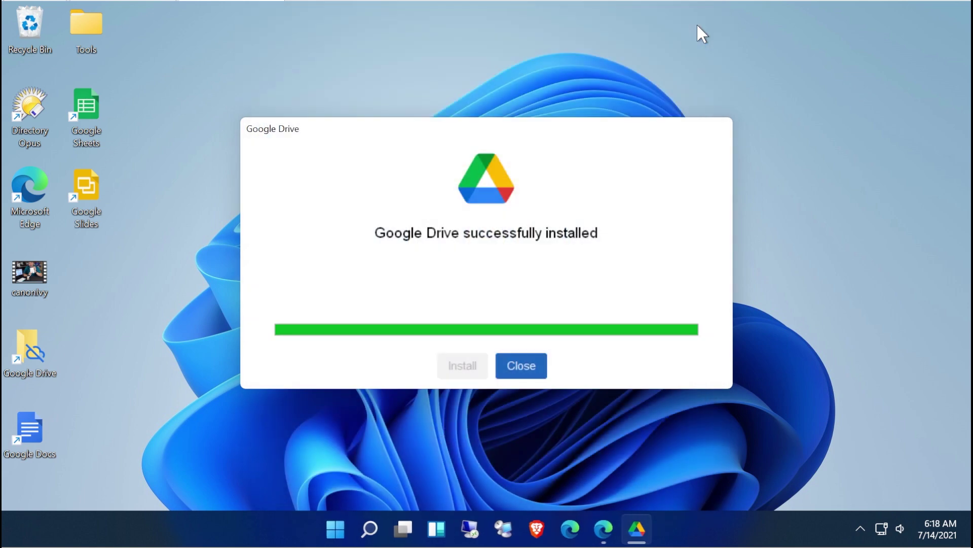
left_click(521, 365)
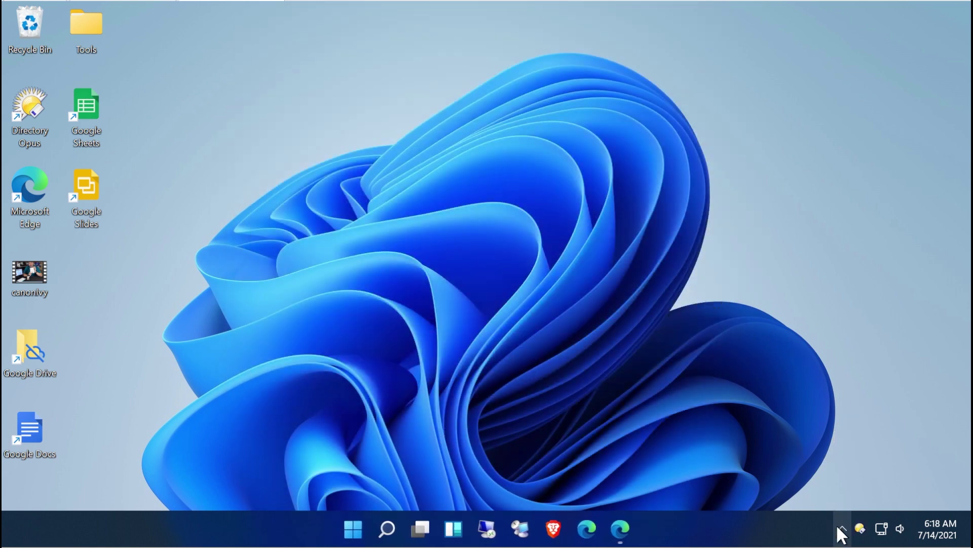
left_click(842, 529)
left_click(862, 495)
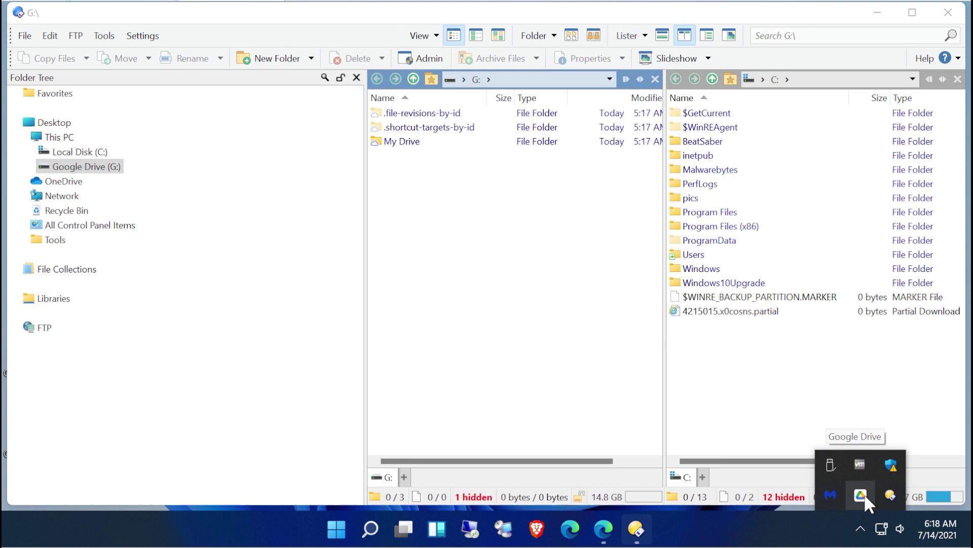
left_click(877, 13)
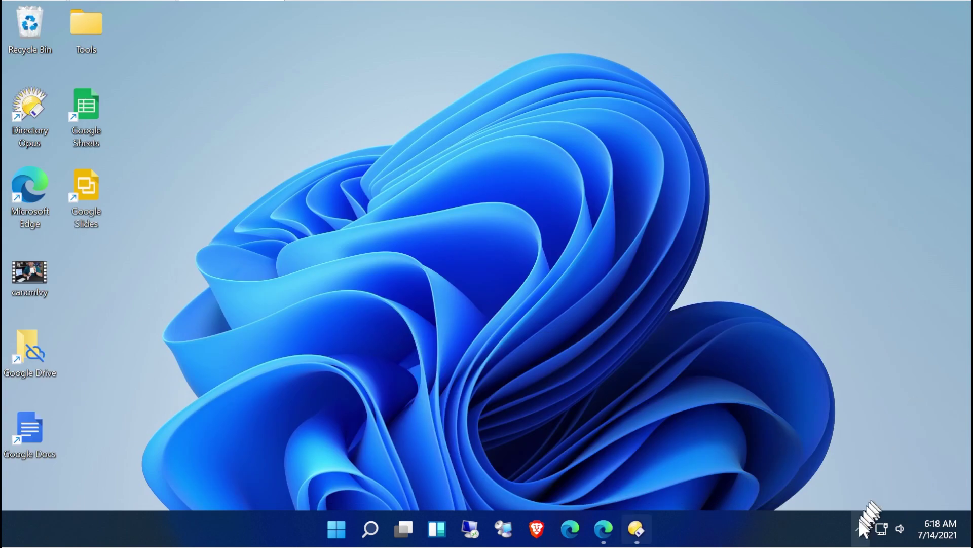
Open Drive's status panel, dismiss the loading-your-files notification, and show the gear settings menu.
left_click(860, 529)
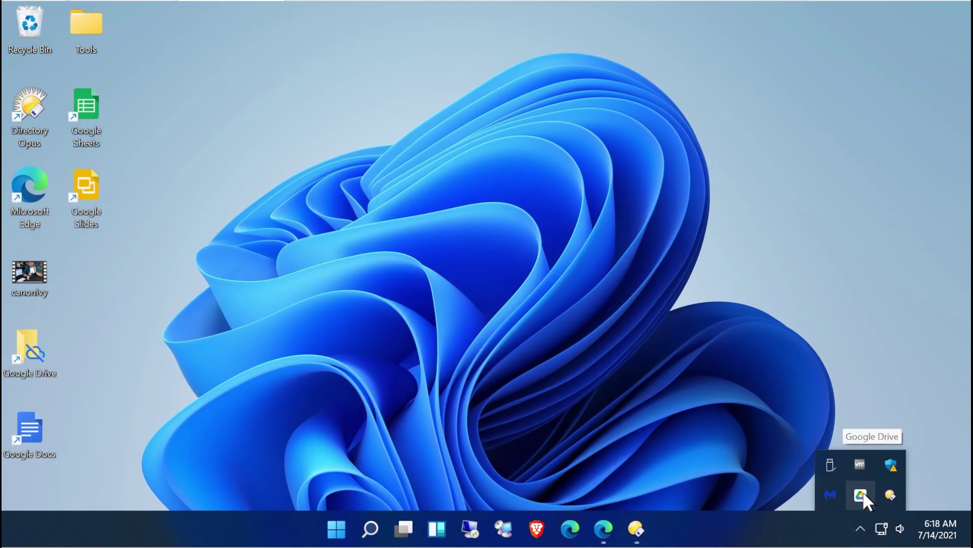
left_click(863, 490)
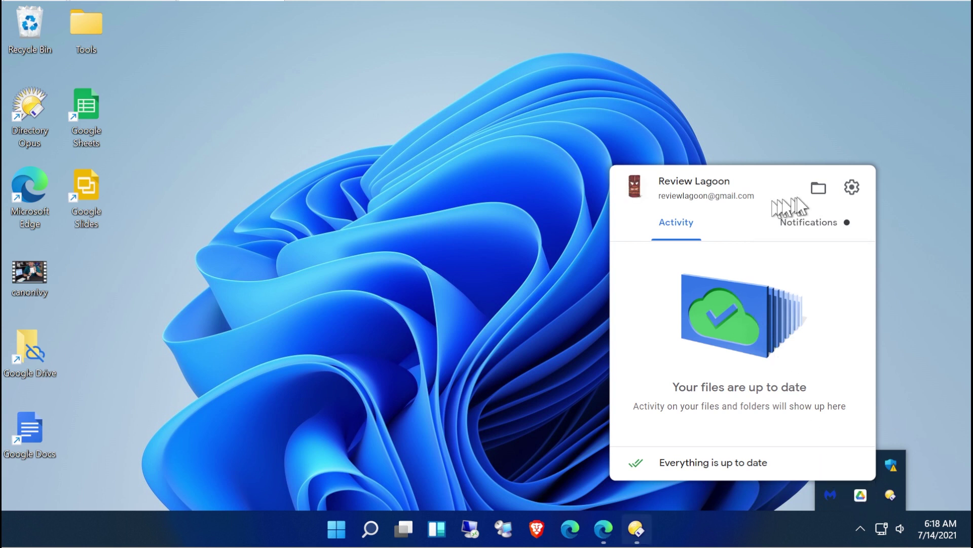
left_click(792, 231)
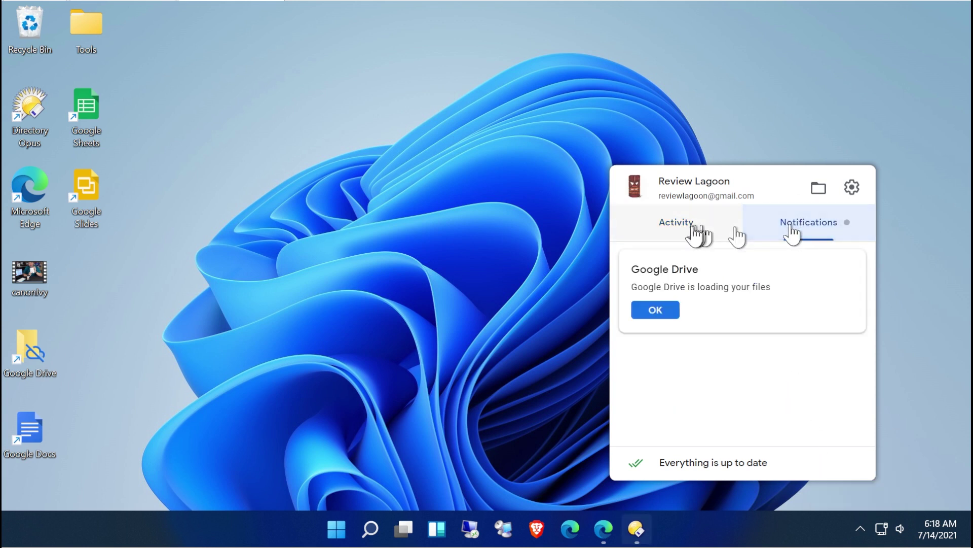
left_click(655, 311)
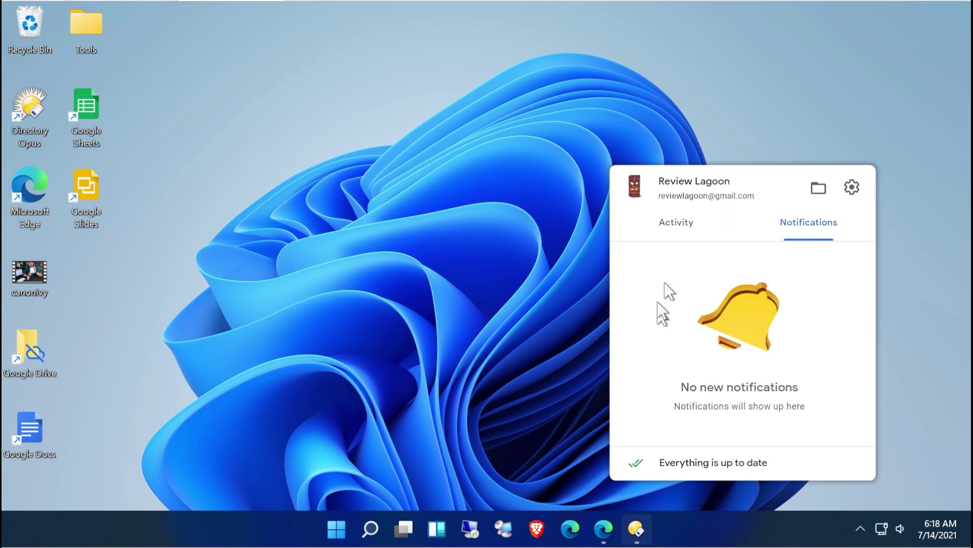
left_click(685, 238)
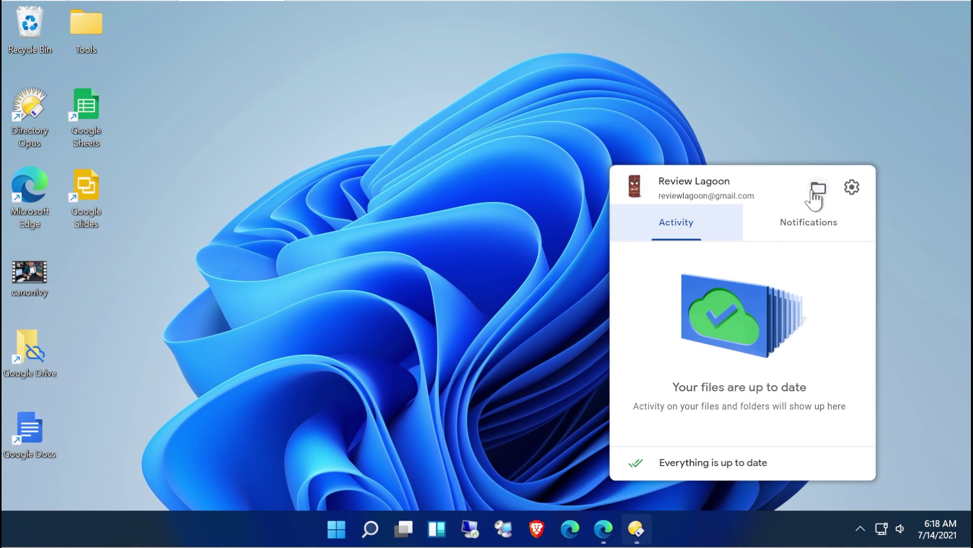
left_click(850, 188)
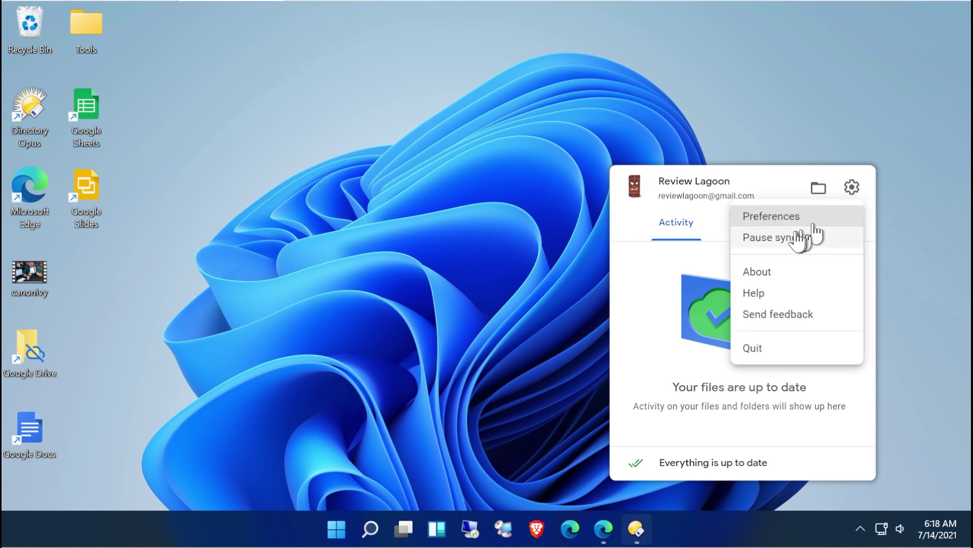
Open Preferences to view settings, including drive letter G for the mounted drive.
left_click(784, 222)
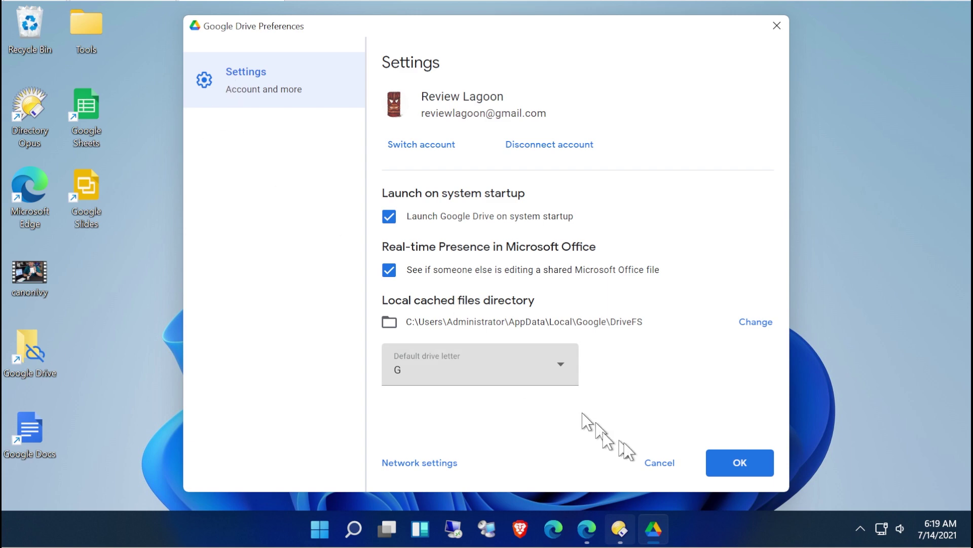
Close Preferences with OK, dismiss the Welcome to Google Docs message, and close Edge.
left_click(740, 464)
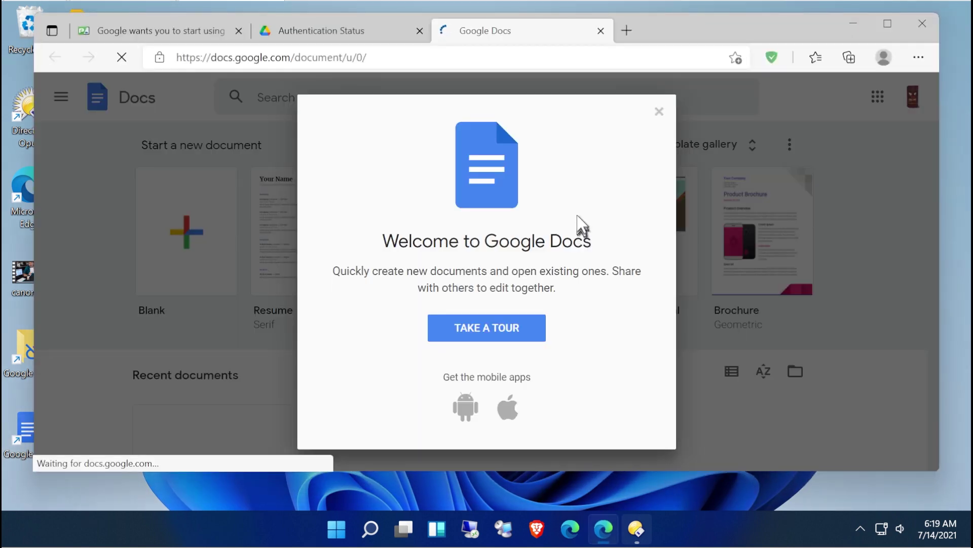
left_click(659, 111)
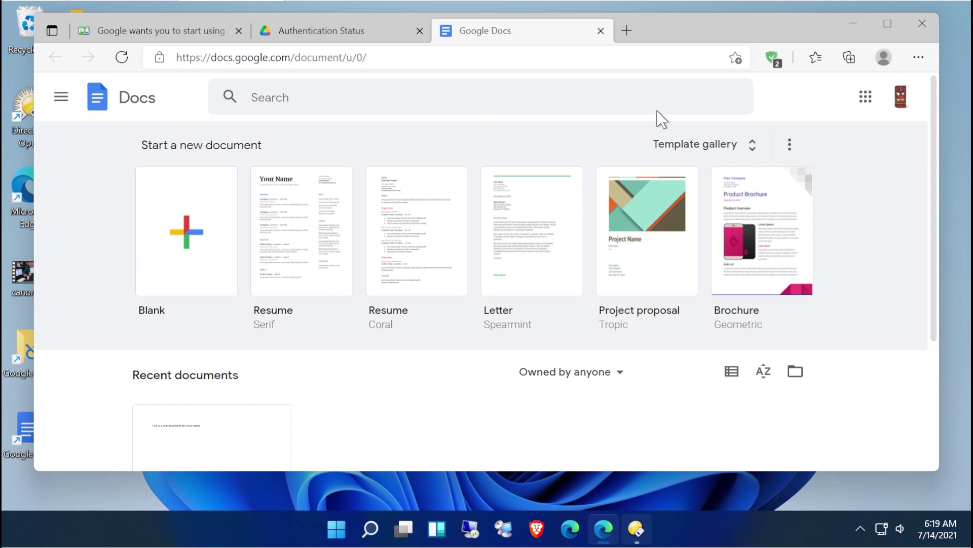
left_click(922, 24)
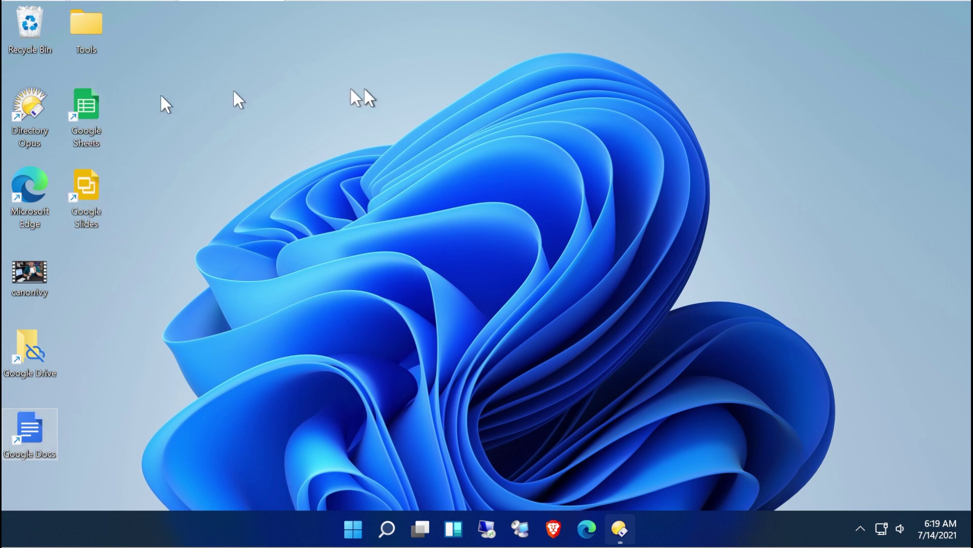
Open Google Drive (G:) under This PC and browse into My Drive, listing its 11 files.
double_click(33, 348)
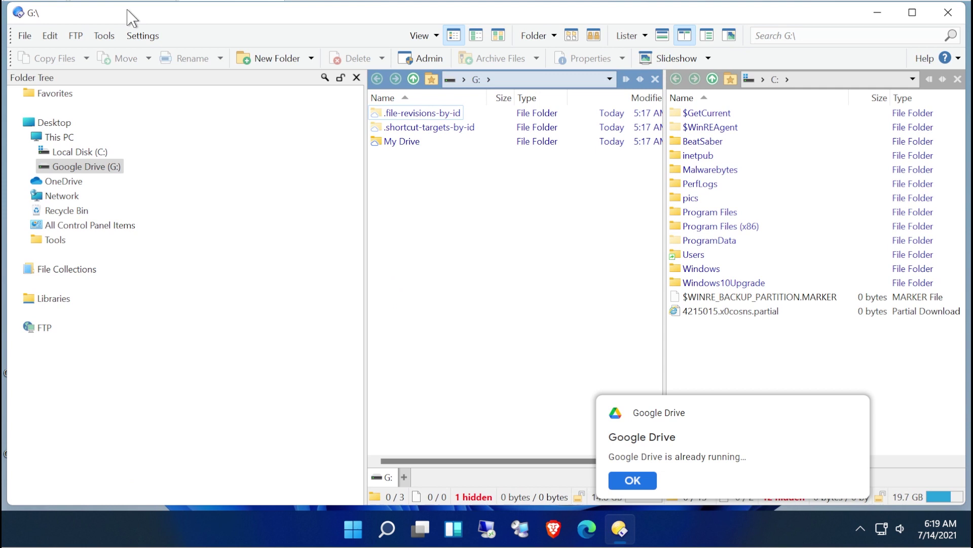
left_click(637, 480)
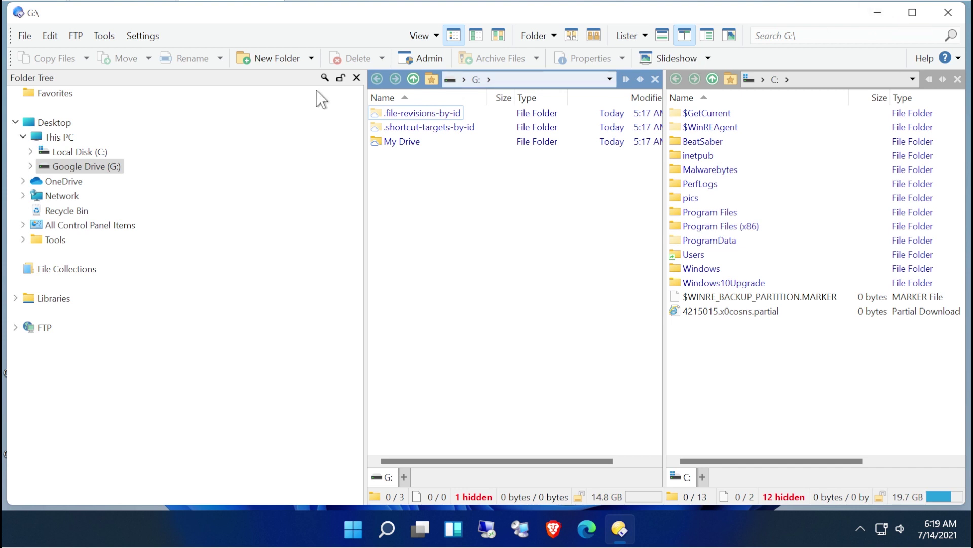
left_click(46, 137)
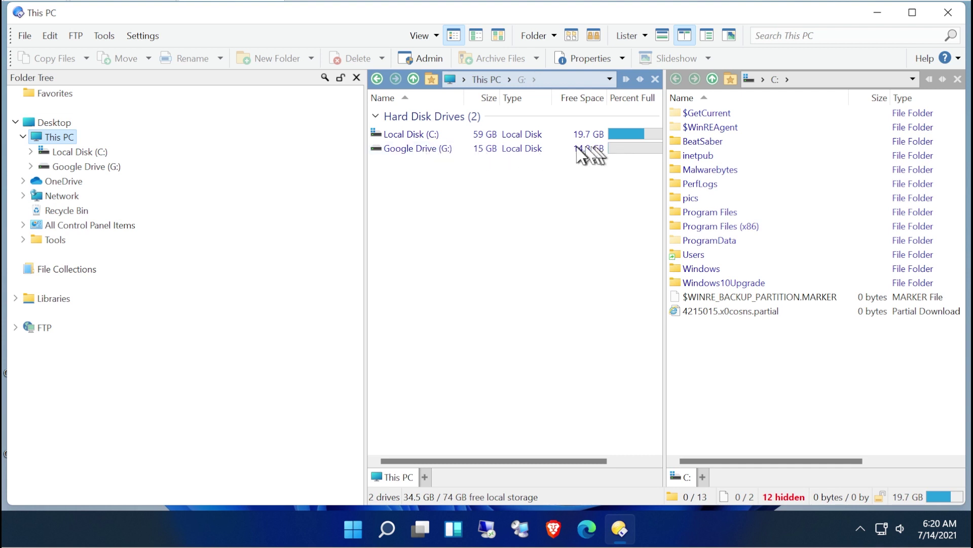
double_click(435, 148)
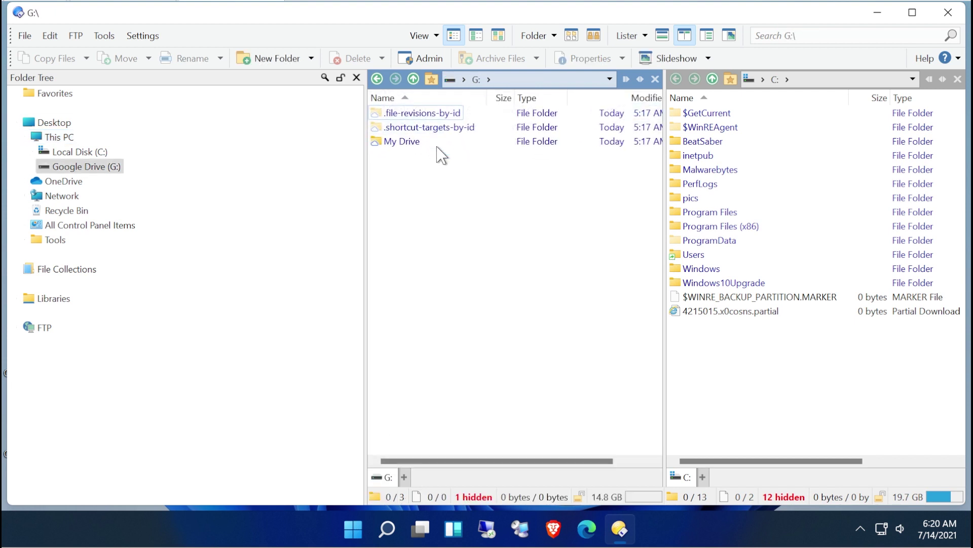
double_click(400, 141)
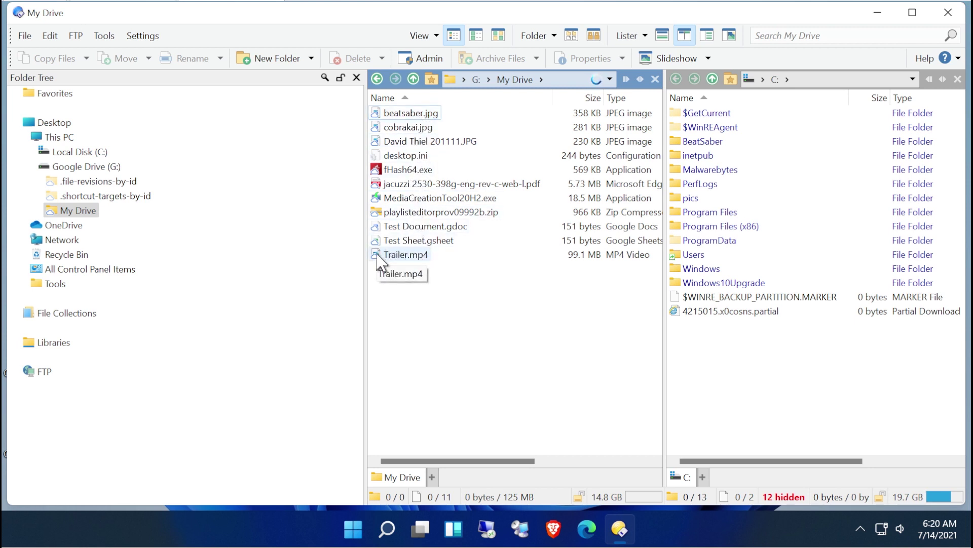
left_click(587, 529)
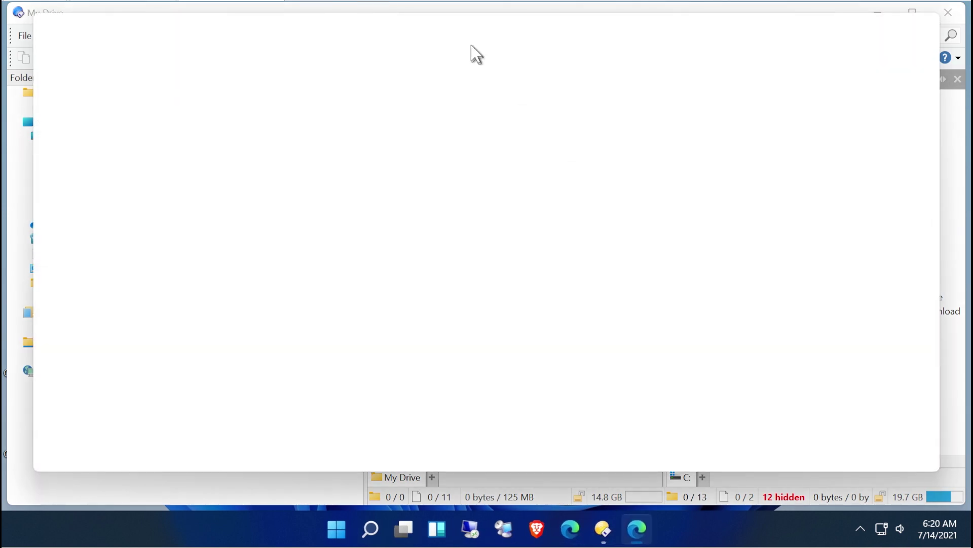
Open drive.google.com, dismiss the Chrome and Backup promotions, check the same files, then minimize Edge.
type("drive")
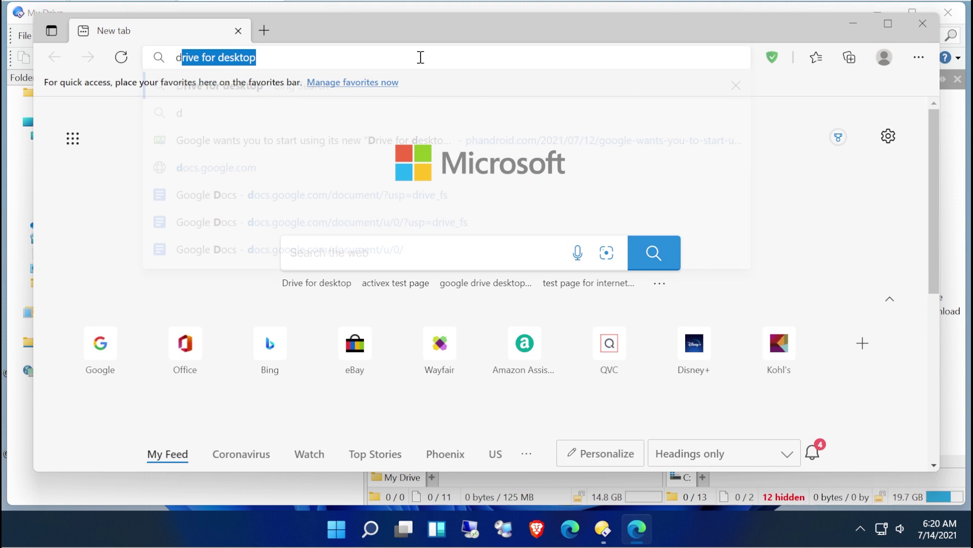
type(".google.com/drive/my-drive")
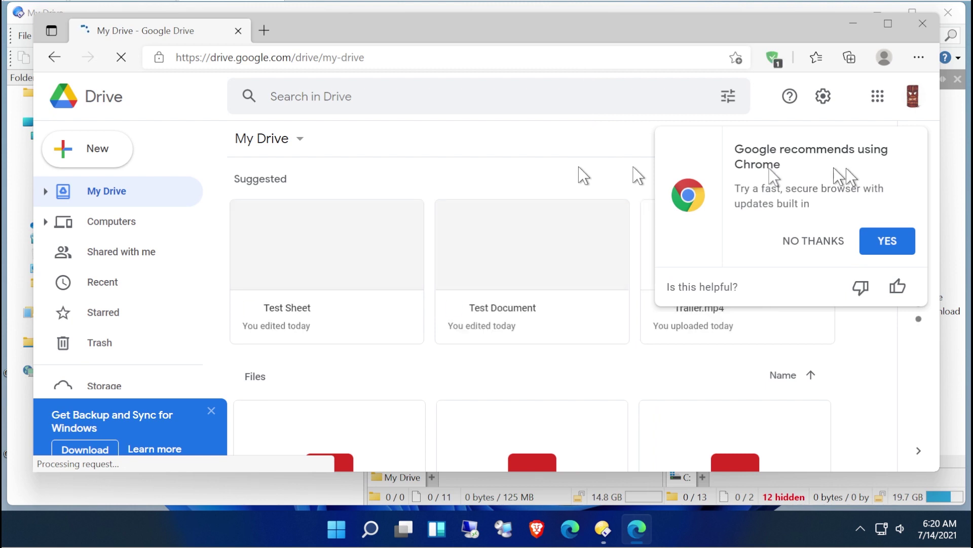
scroll(917, 153, "down", 2)
left_click(824, 243)
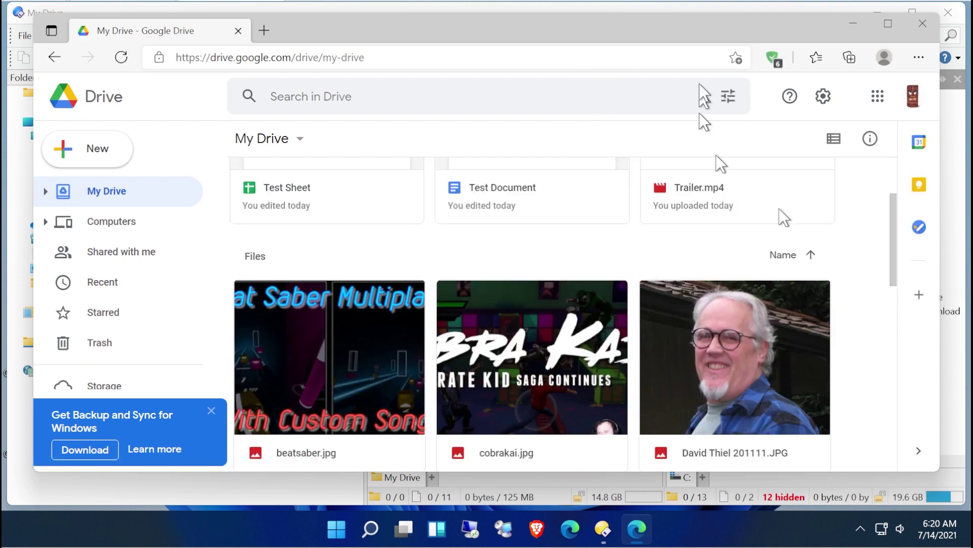
left_click(211, 411)
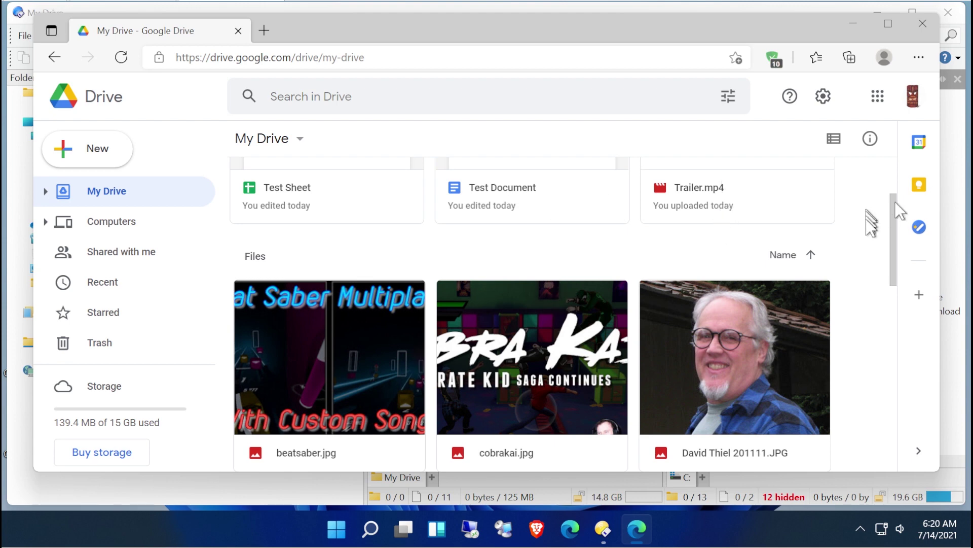
scroll(894, 195, "up", 3)
left_click_drag(894, 189, 917, 239)
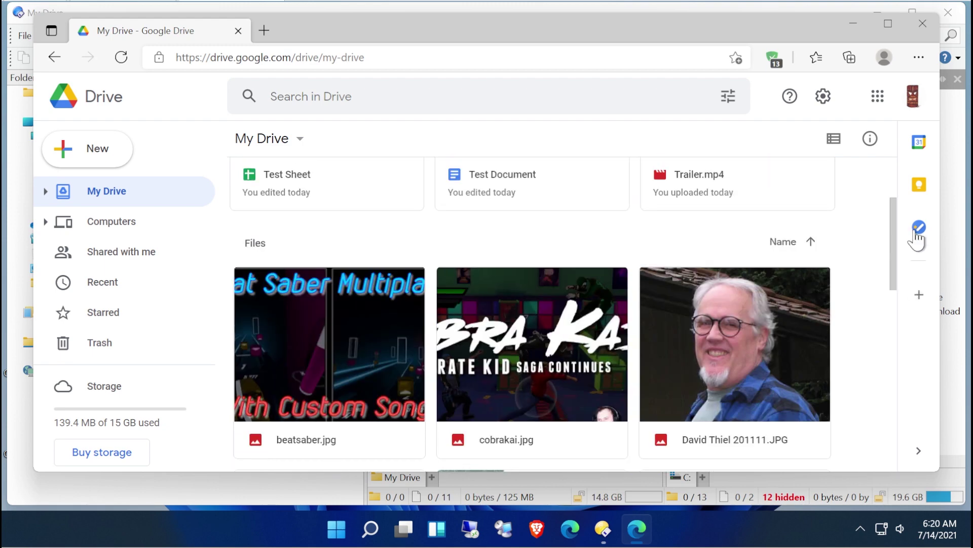
left_click(854, 24)
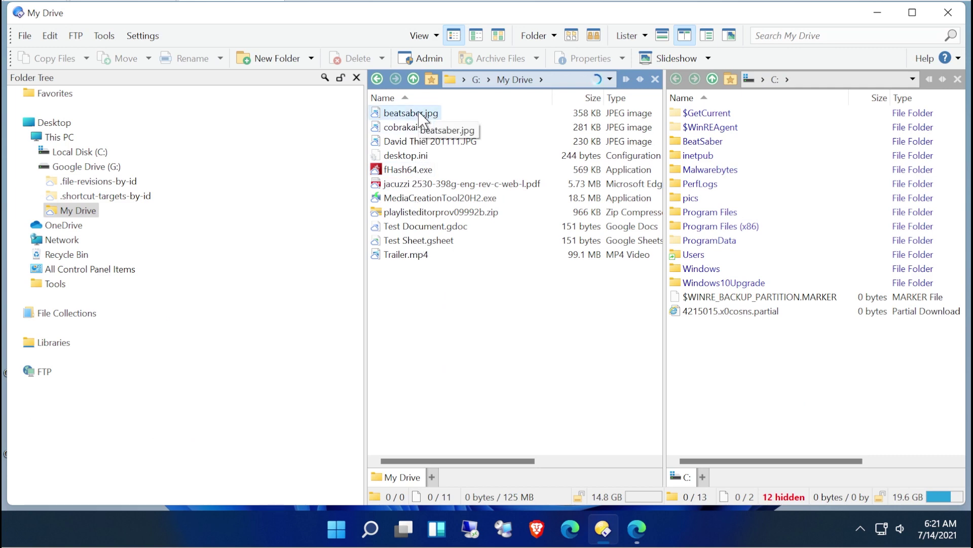
double_click(418, 113)
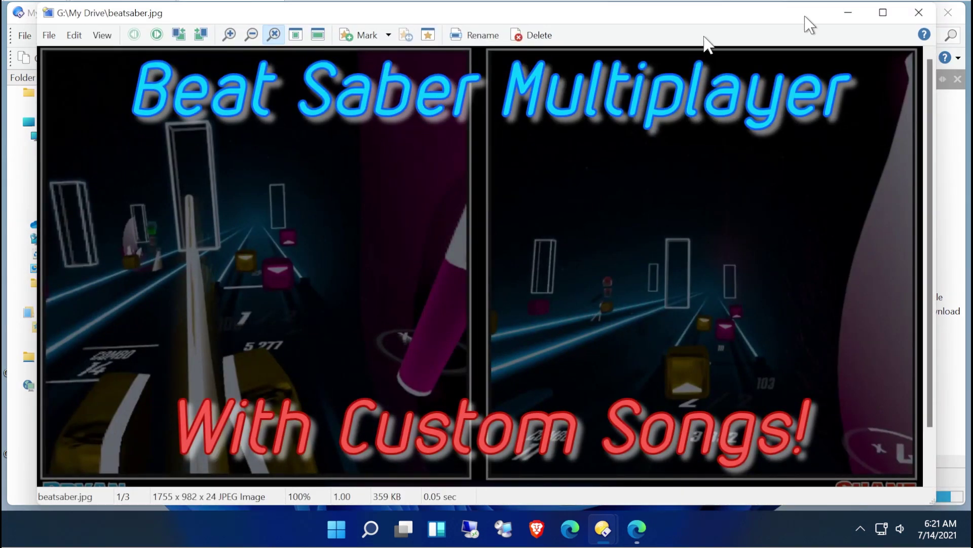
left_click(919, 12)
left_click(431, 142)
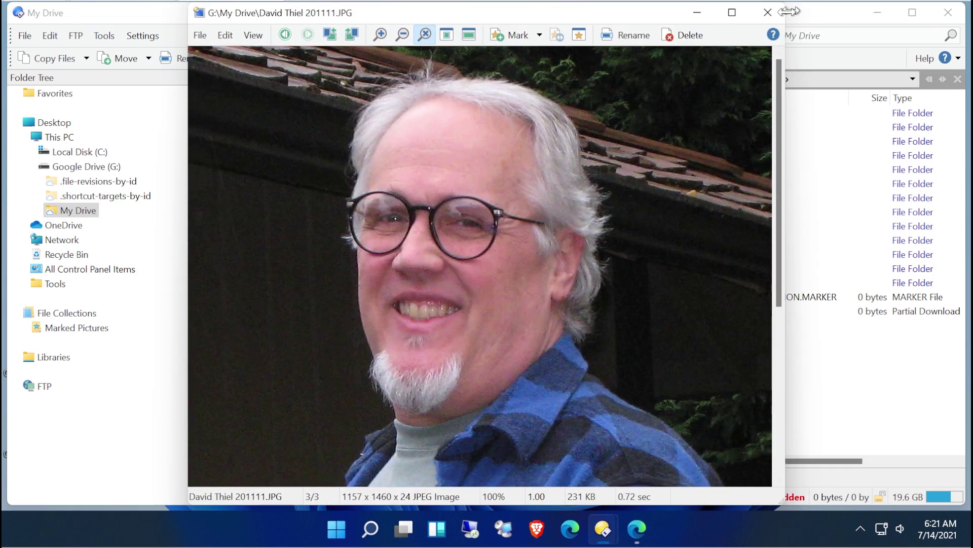
left_click(769, 12)
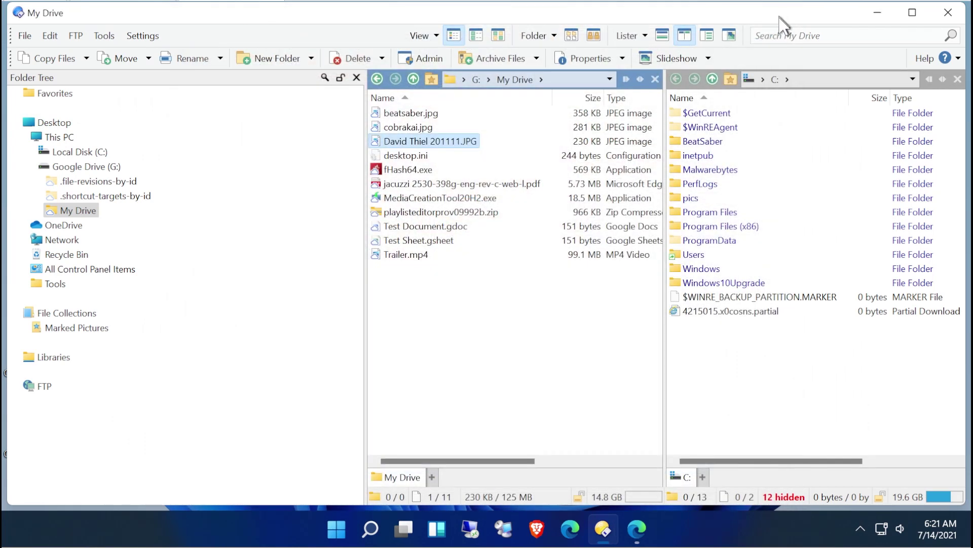
left_click(442, 187)
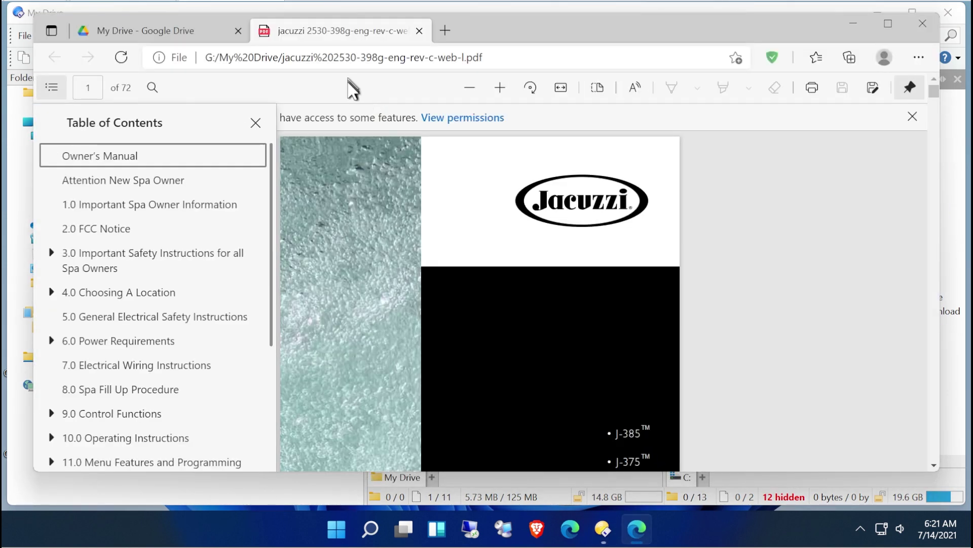
left_click(256, 123)
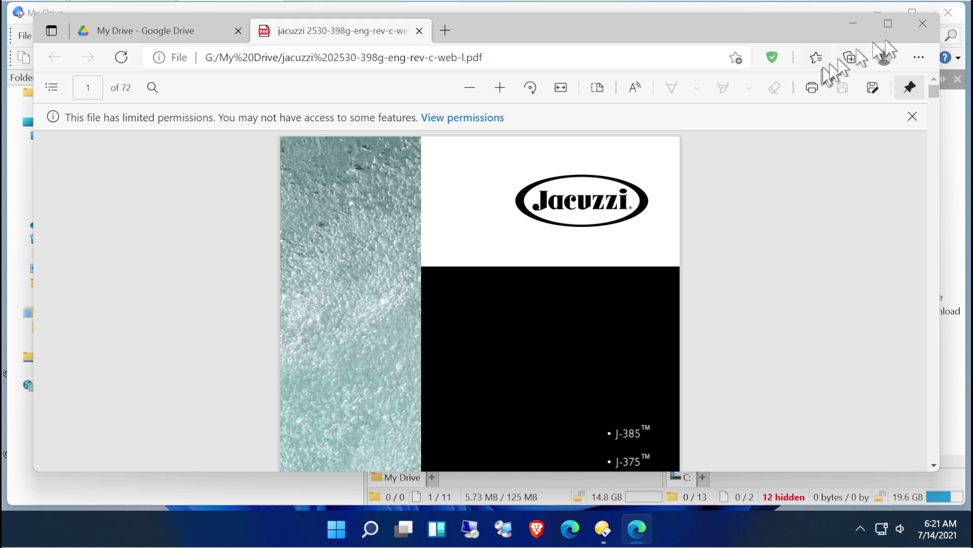
scroll(765, 272, "down", 5)
scroll(765, 273, "up", 5)
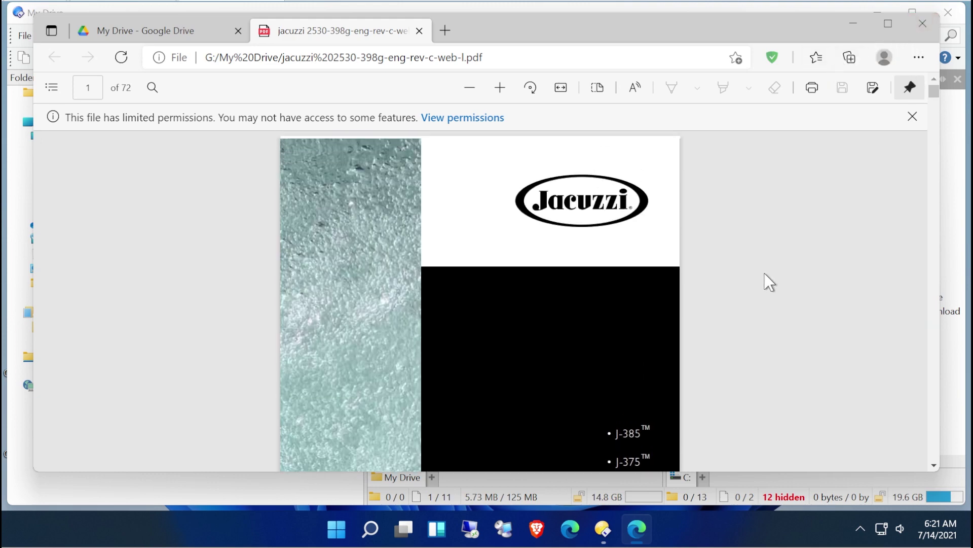
left_click(921, 23)
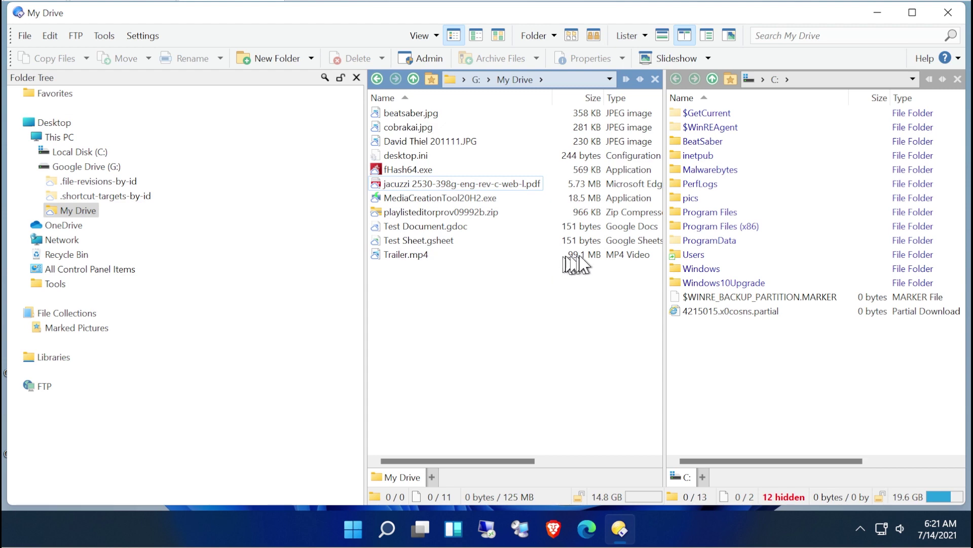
left_click(404, 257)
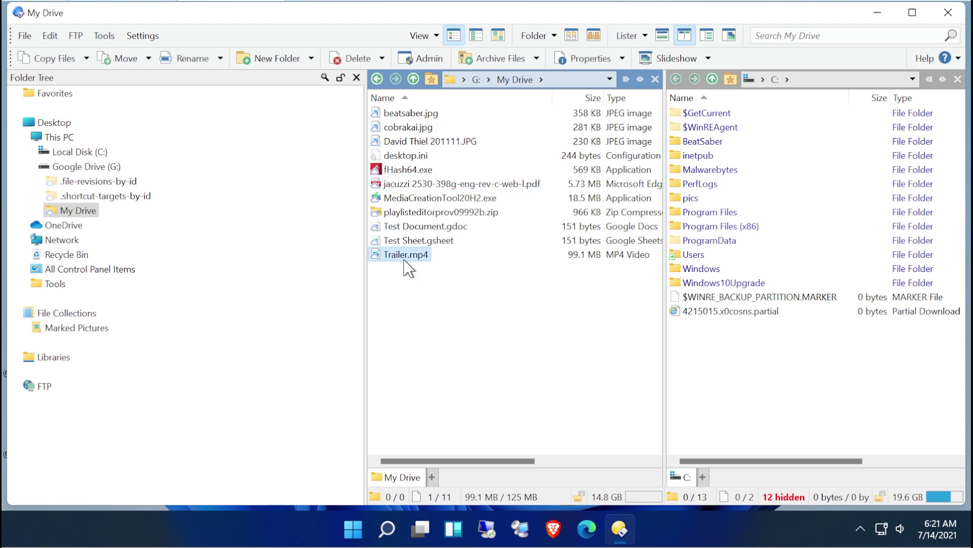
double_click(404, 257)
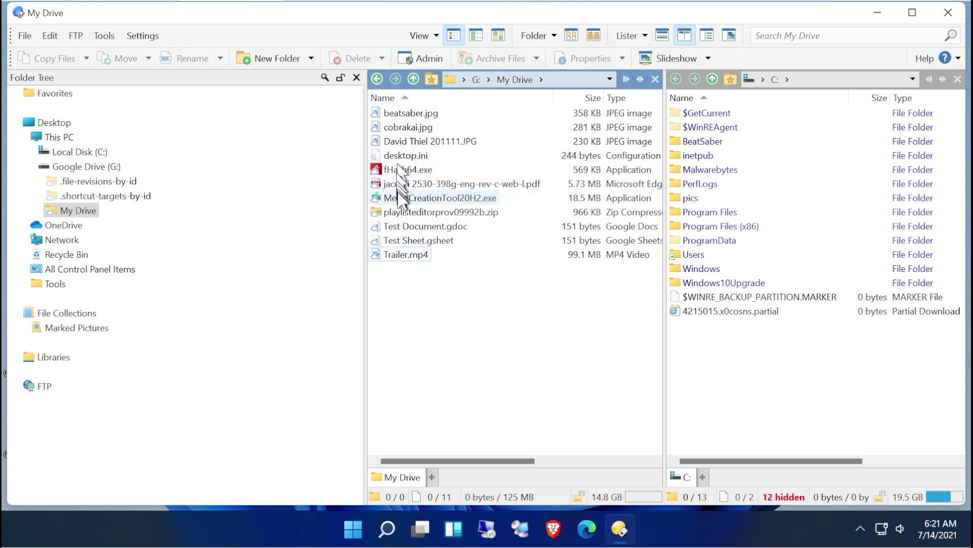
double_click(403, 170)
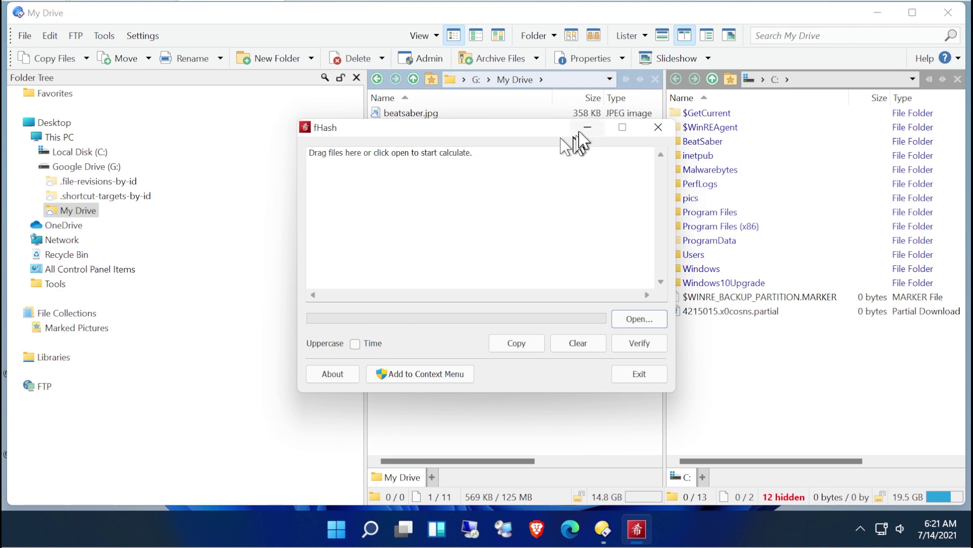
left_click(654, 131)
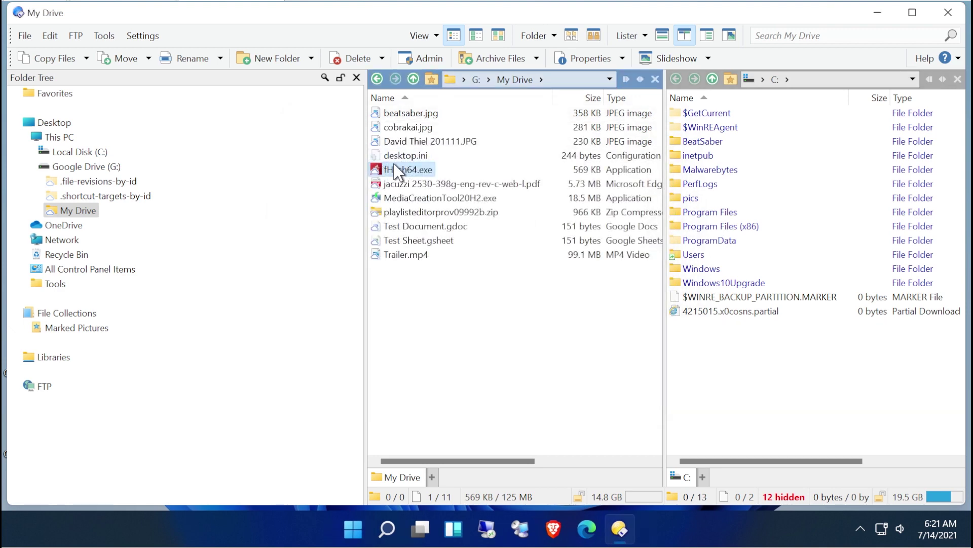
right_click(397, 170)
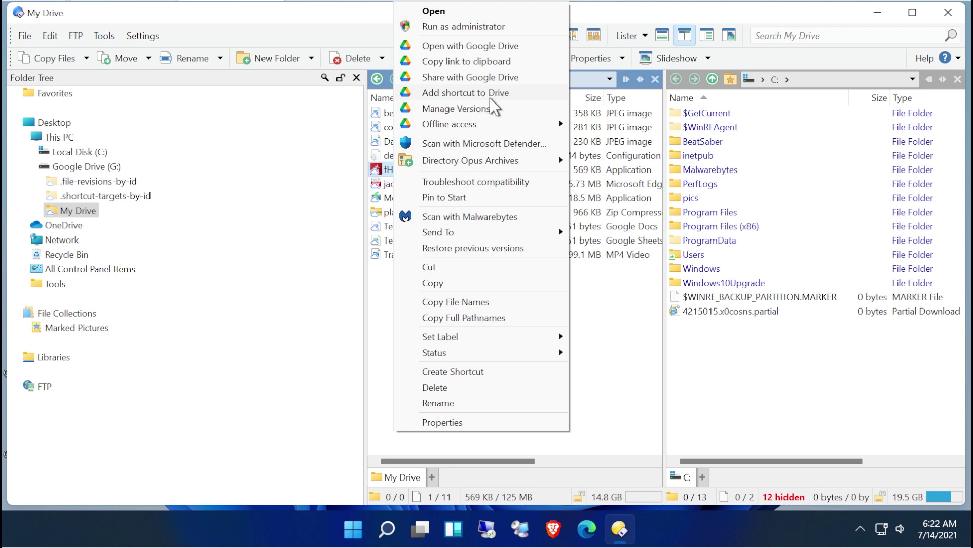
mouse_move(457, 127)
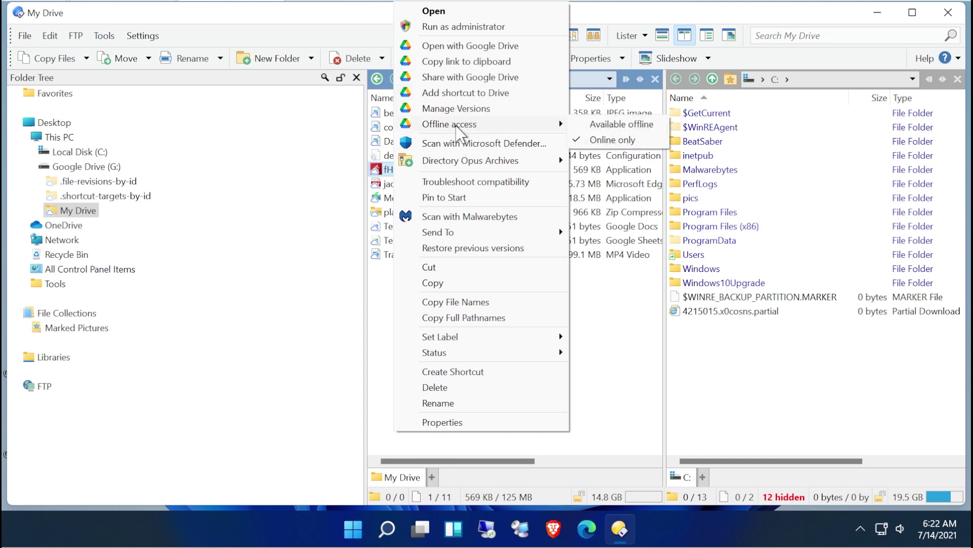
left_click(619, 298)
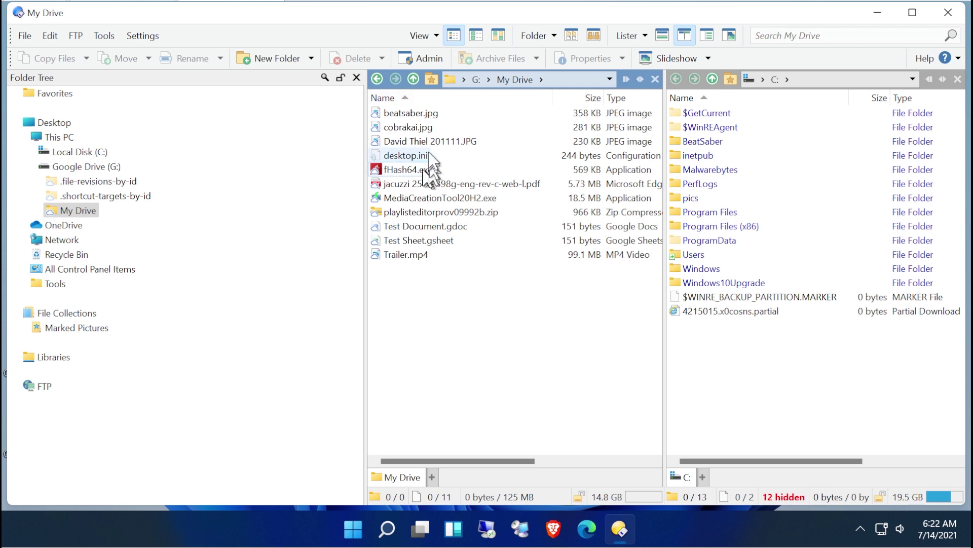
mouse_move(437, 133)
left_click_drag(440, 137, 402, 117)
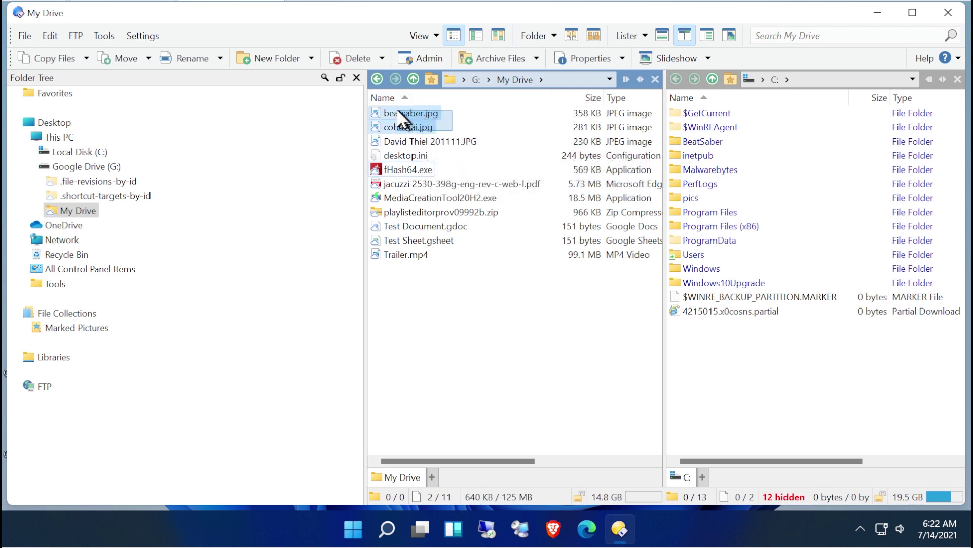
right_click(398, 114)
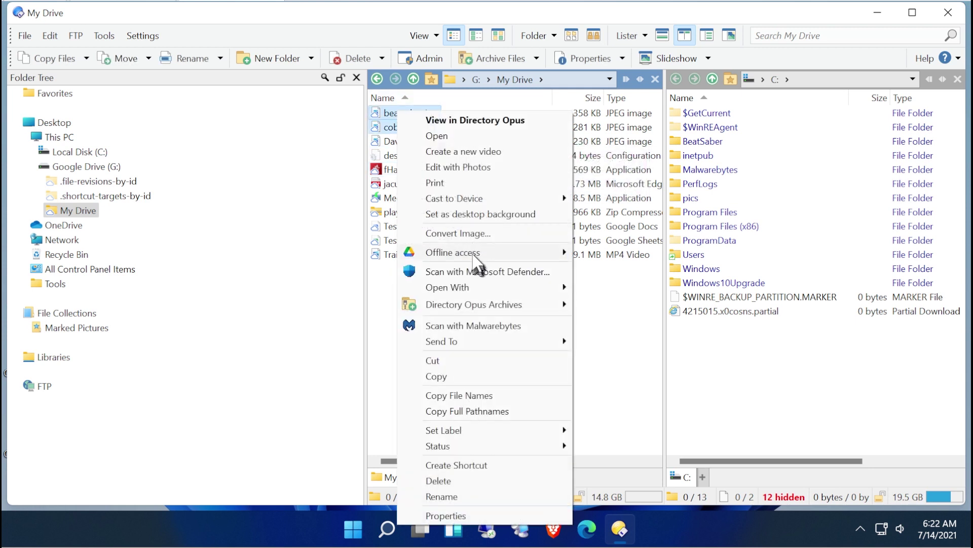
mouse_move(561, 262)
left_click(622, 263)
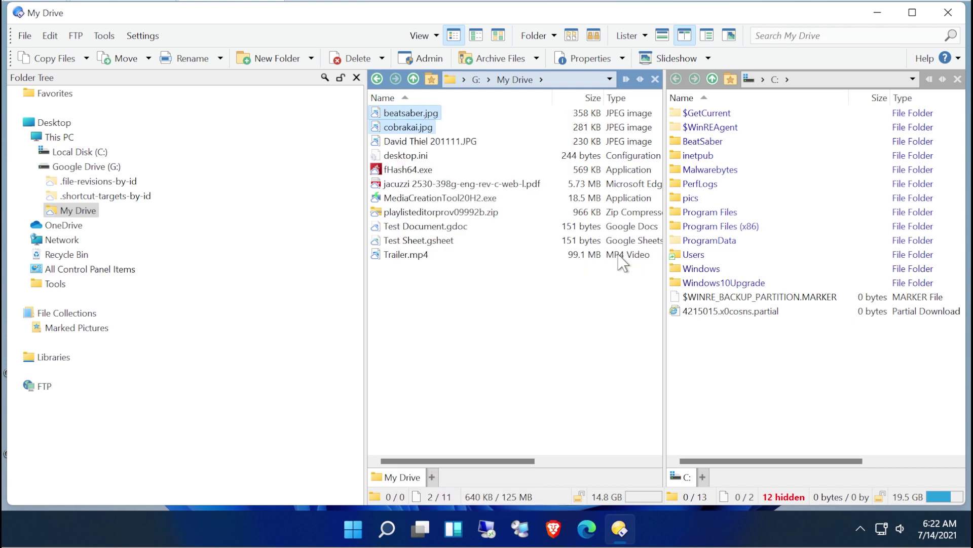
left_click(518, 291)
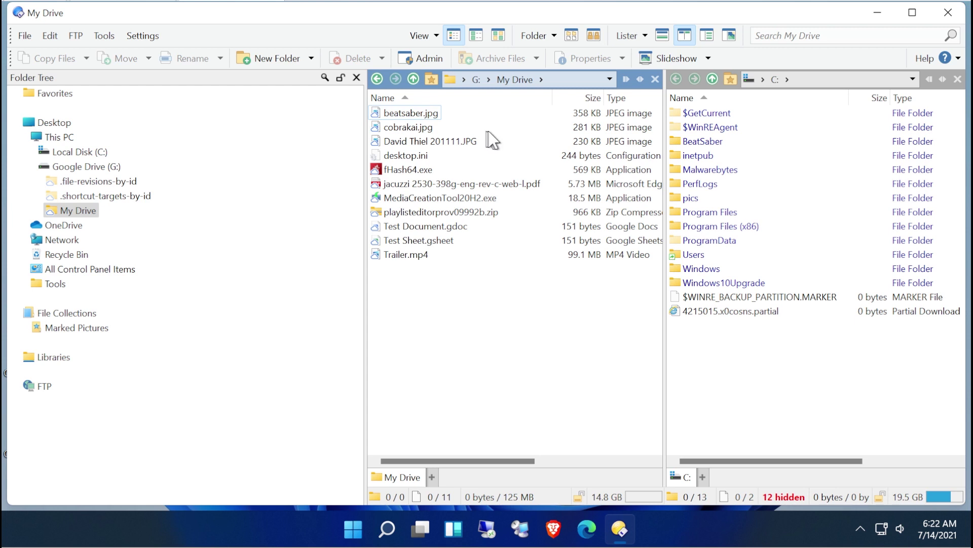
mouse_move(416, 130)
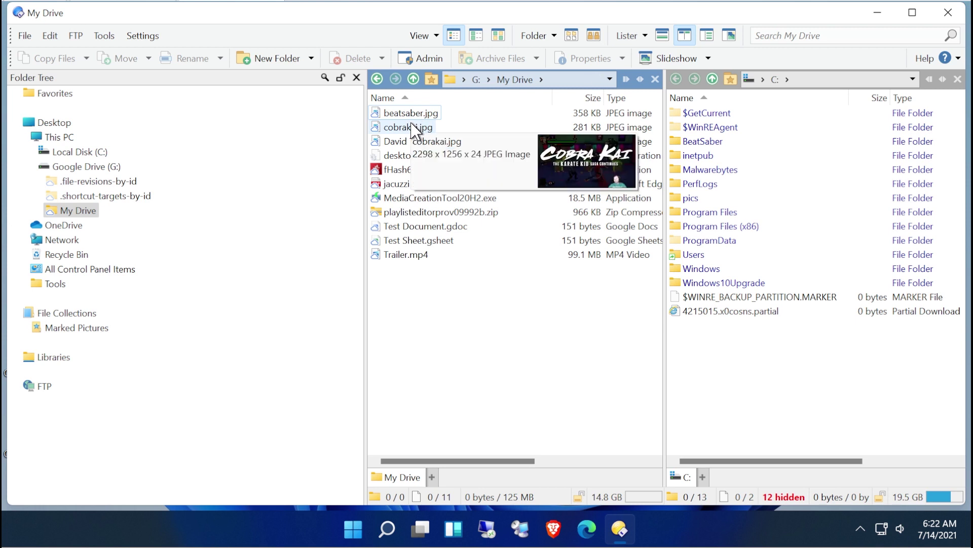
mouse_move(412, 110)
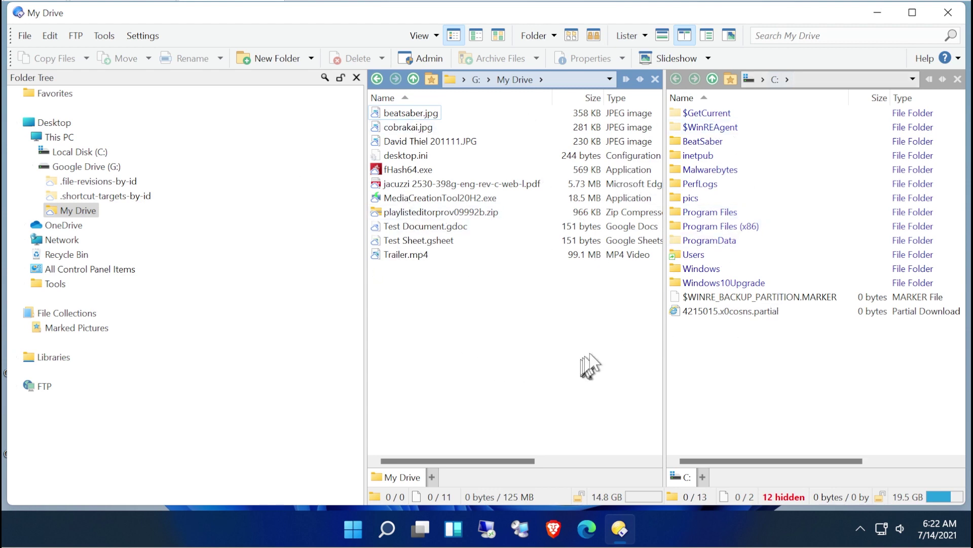
Copy canonIvy.mp4 from the Desktop into G:\My Drive.
left_click(752, 343)
left_click(55, 123)
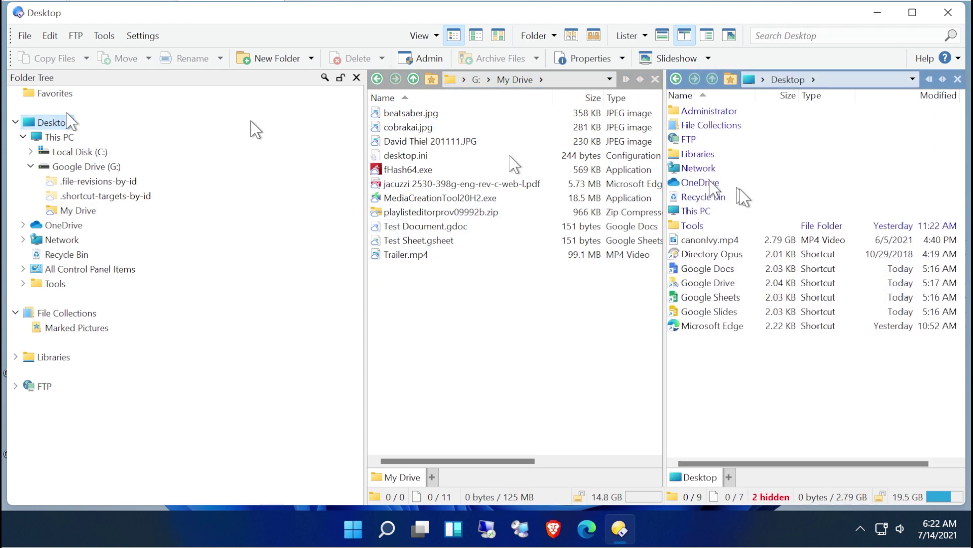
left_click(737, 242)
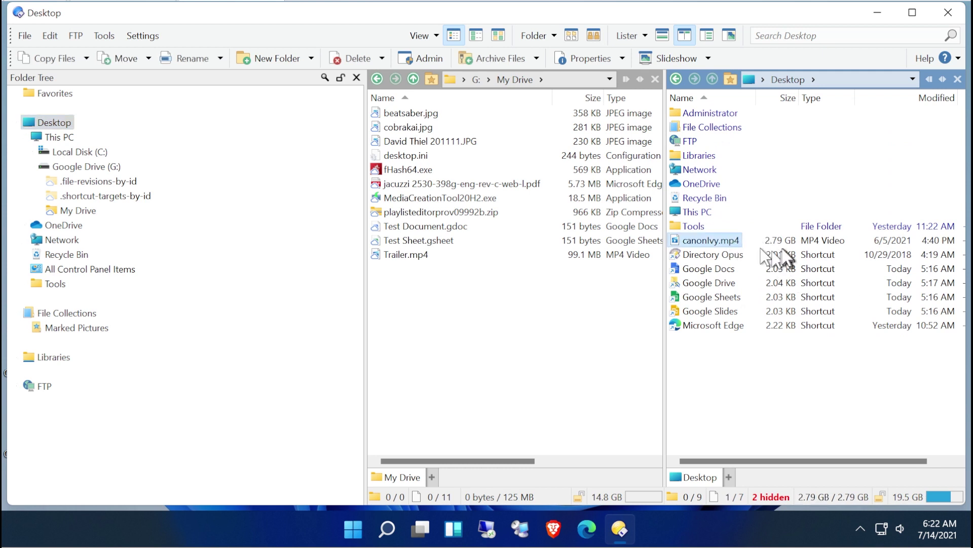
left_click(715, 253)
left_click(713, 240)
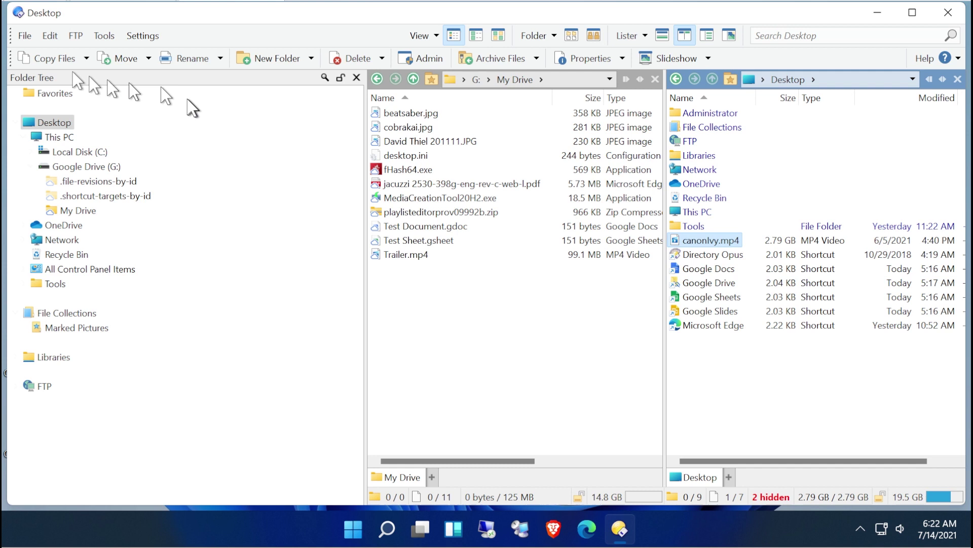
left_click(42, 53)
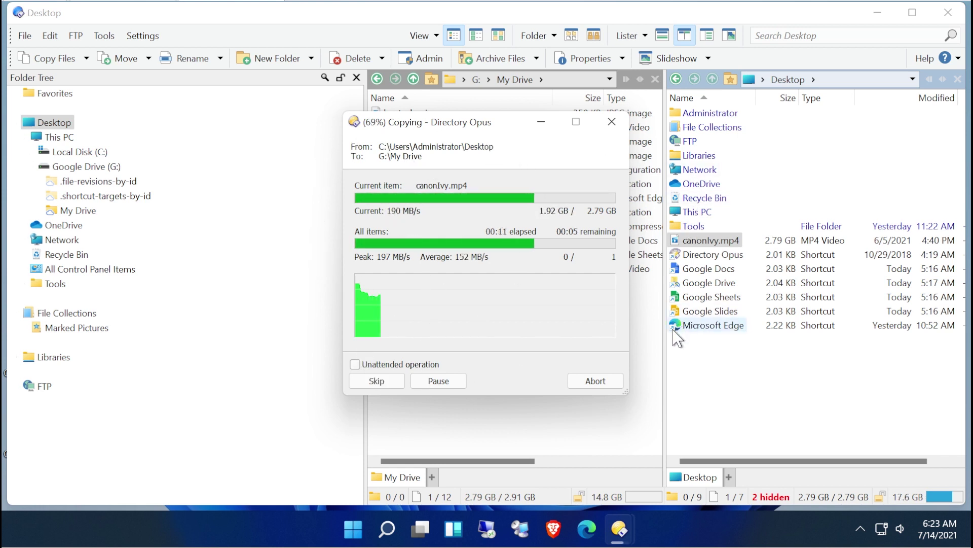
Check the Google Drive sync activity for the copied video, then return to My Drive.
left_click(861, 529)
left_click(864, 499)
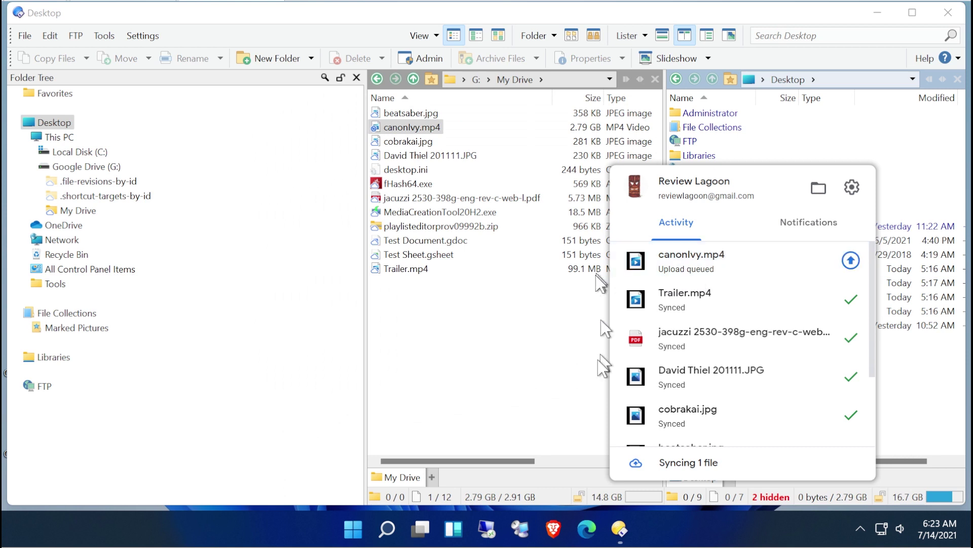
left_click(525, 360)
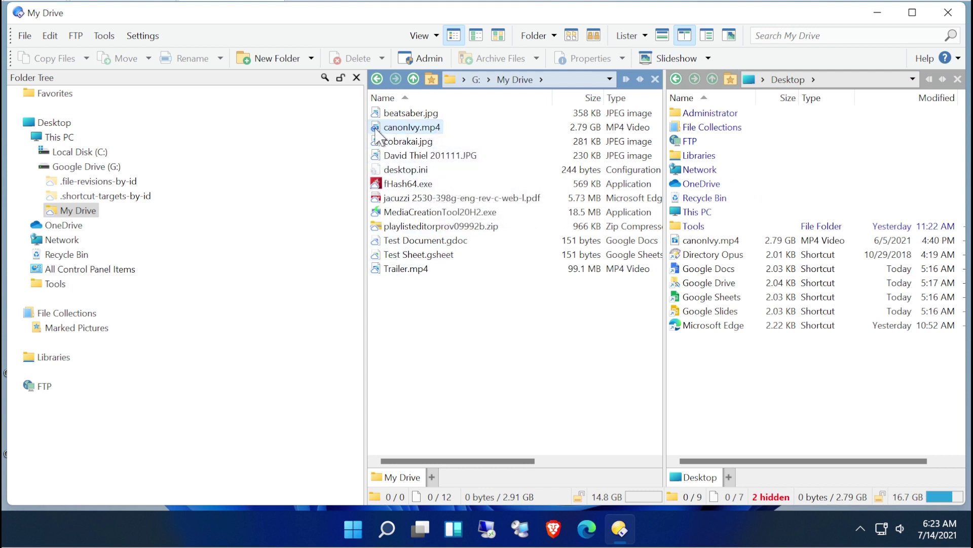
Cancel the canonIvy.mp4 upload in Google Drive's activity list, leaving My Drive at 11 files.
mouse_move(376, 131)
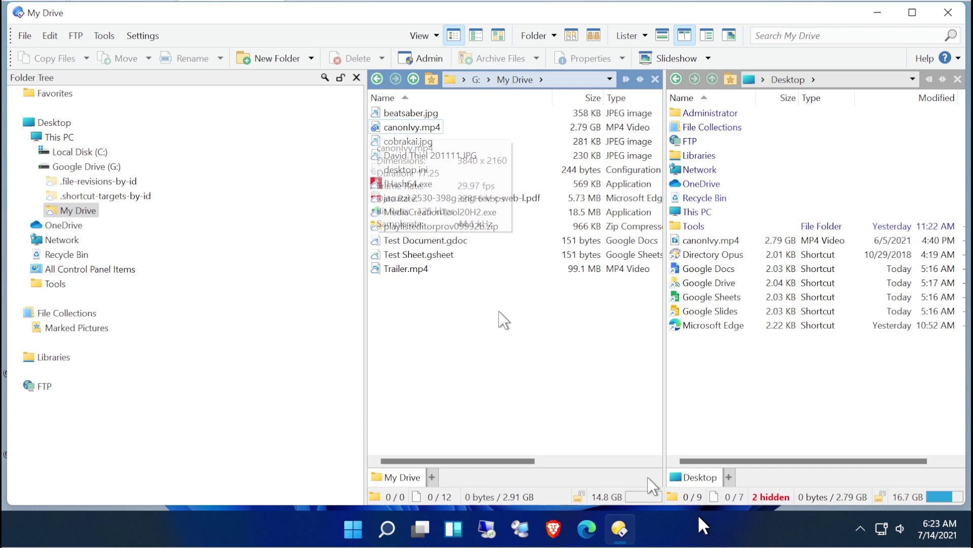
left_click(861, 529)
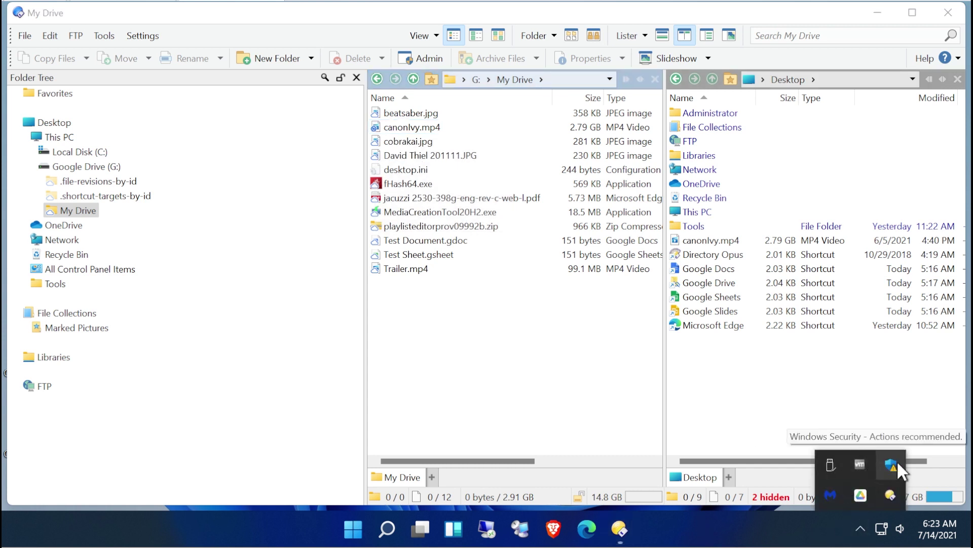
left_click(860, 495)
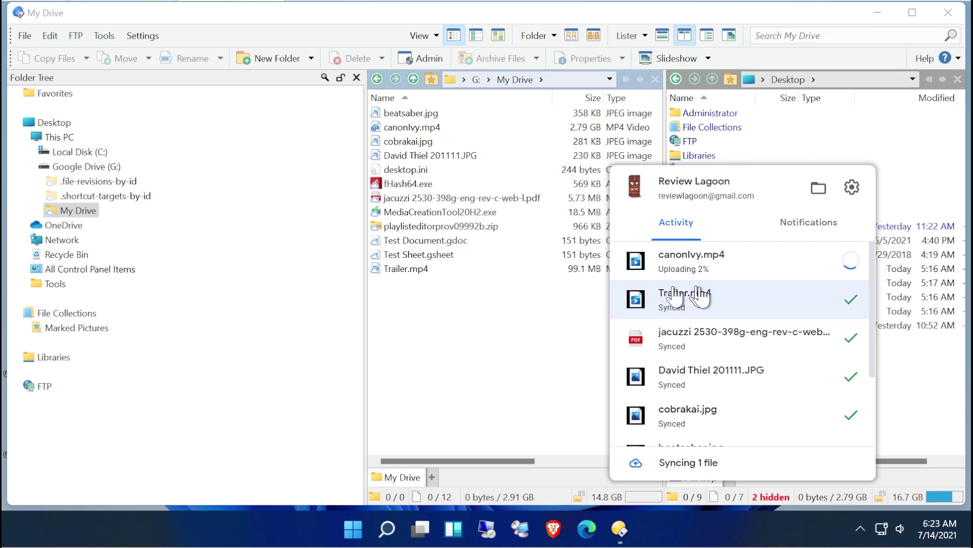
scroll(700, 254, "down", 3)
scroll(694, 441, "up", 3)
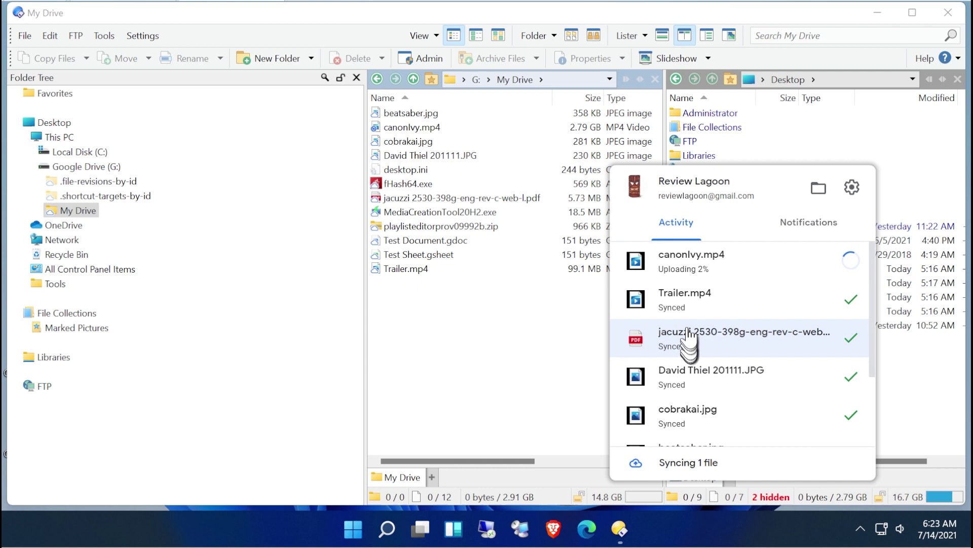
mouse_move(703, 266)
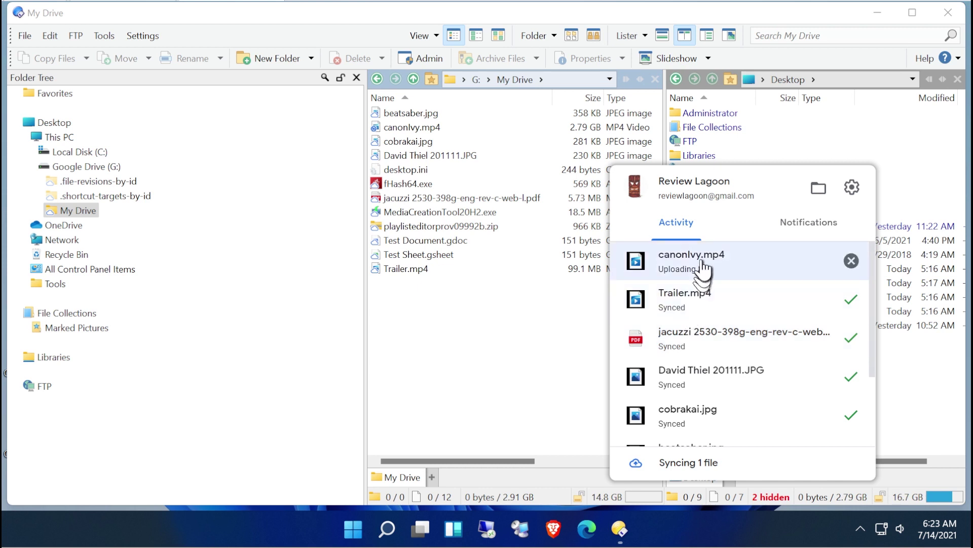
left_click(855, 267)
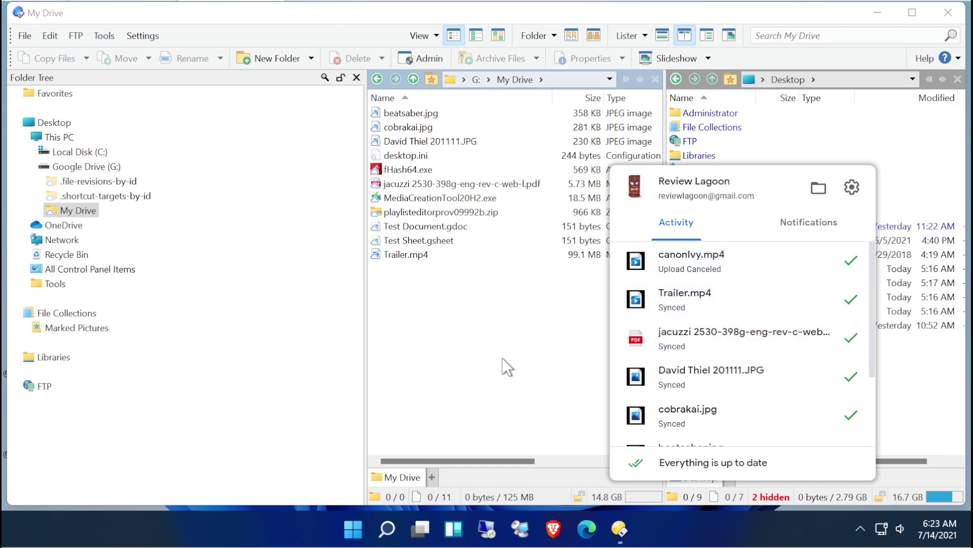
left_click(494, 370)
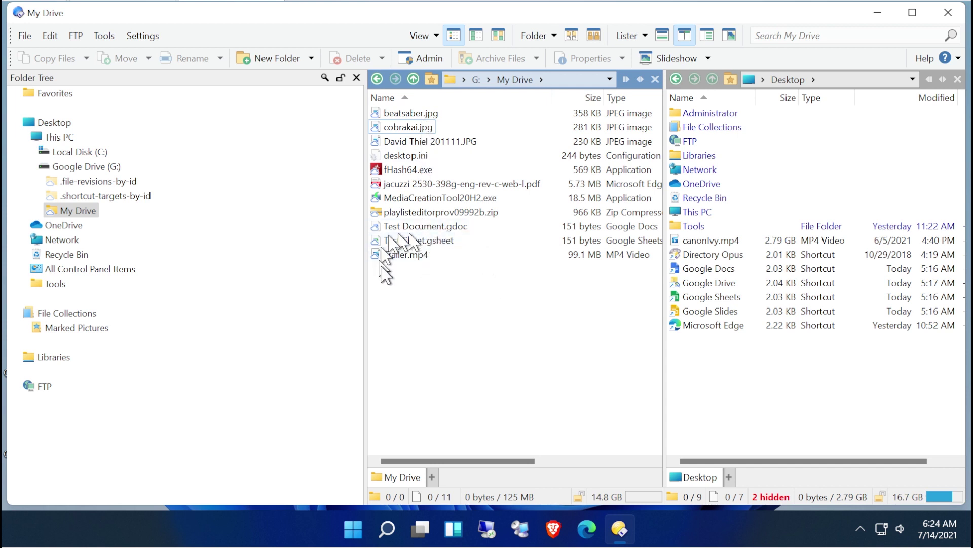
left_click(425, 228)
double_click(420, 229)
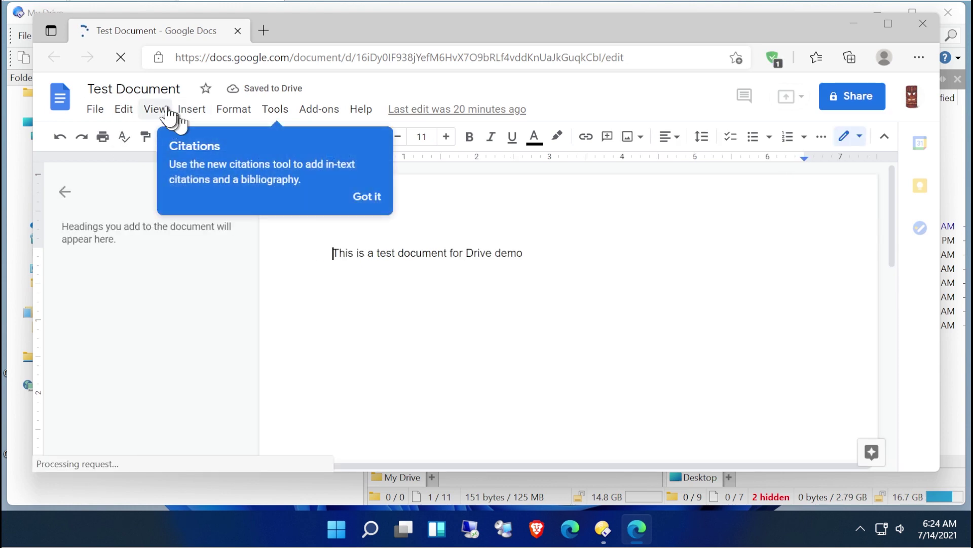
left_click(369, 198)
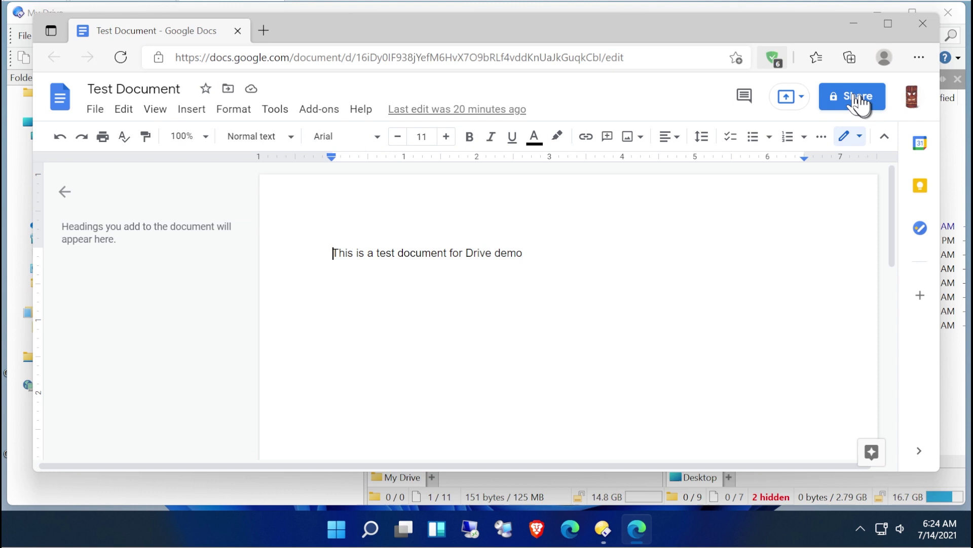
left_click(923, 23)
Copy Test Document.gdoc's restricted link from the Share with Google Drive dialog.
right_click(422, 234)
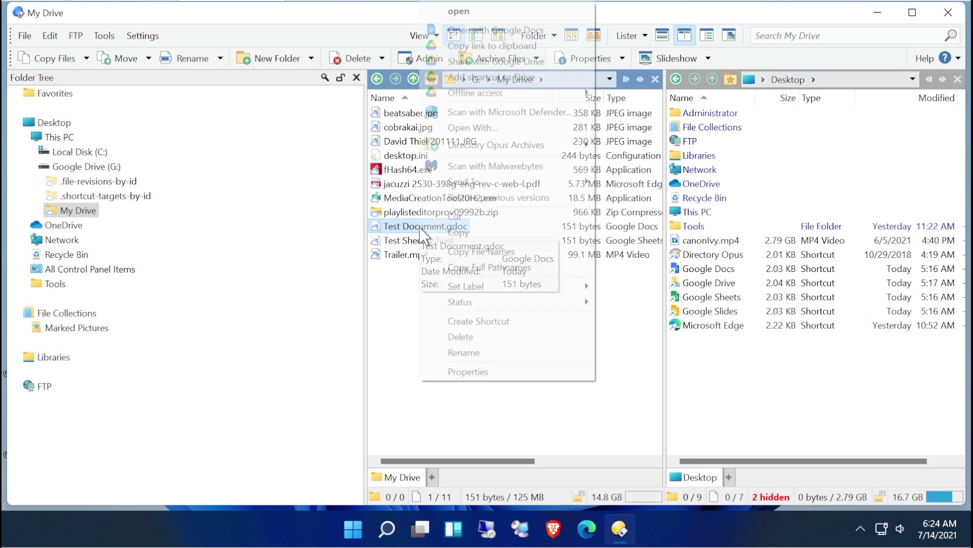
left_click(500, 62)
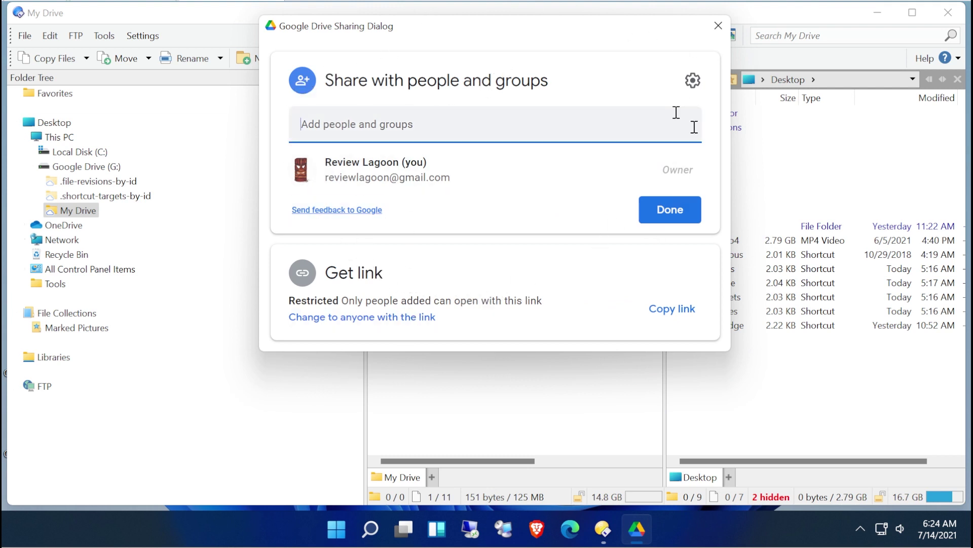
left_click(645, 246)
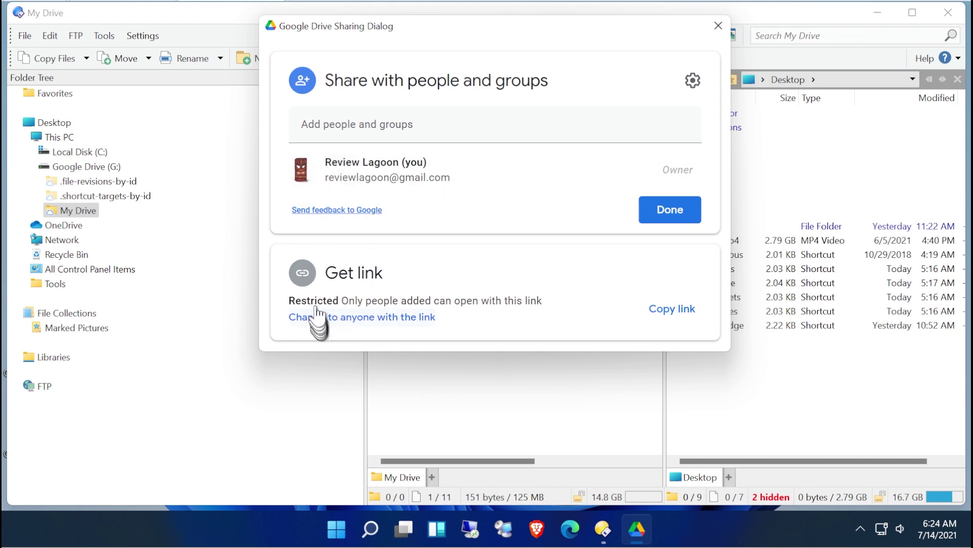
left_click(679, 309)
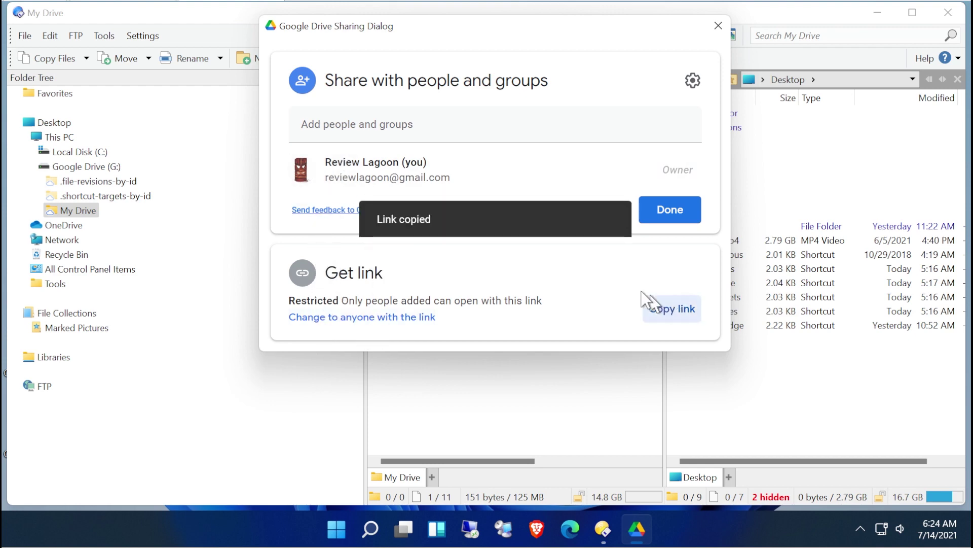
left_click(718, 26)
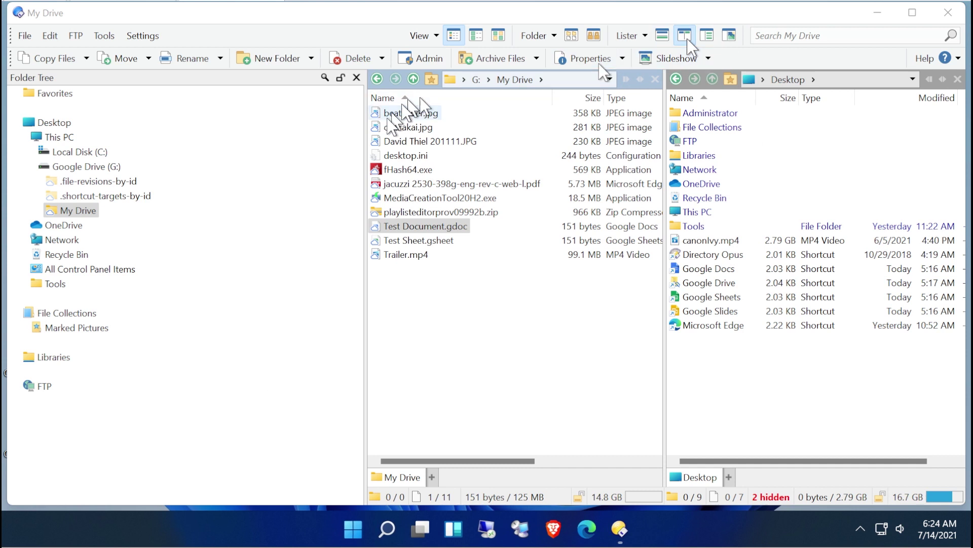
Copy Test Document's link to the clipboard and acknowledge the link-sharing-off warning.
right_click(419, 236)
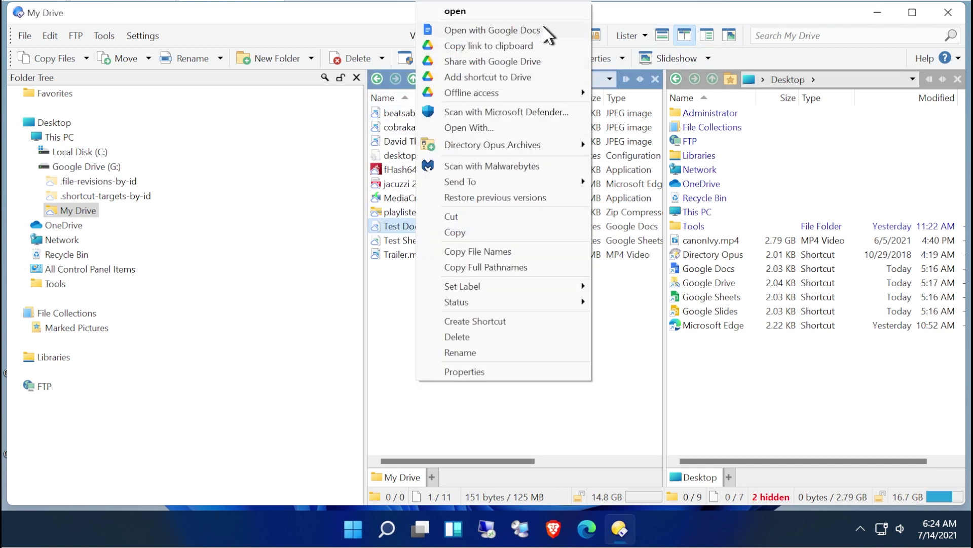
left_click(529, 46)
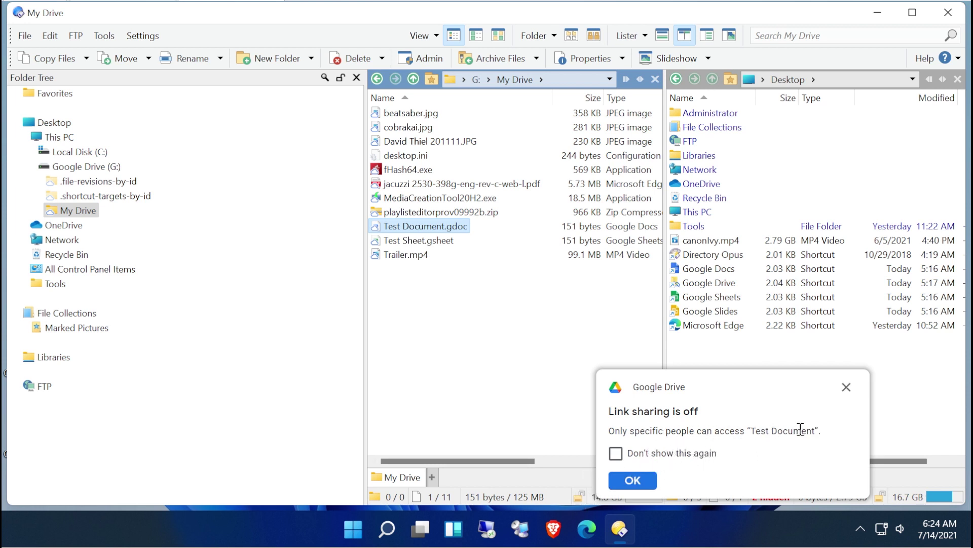
left_click(634, 479)
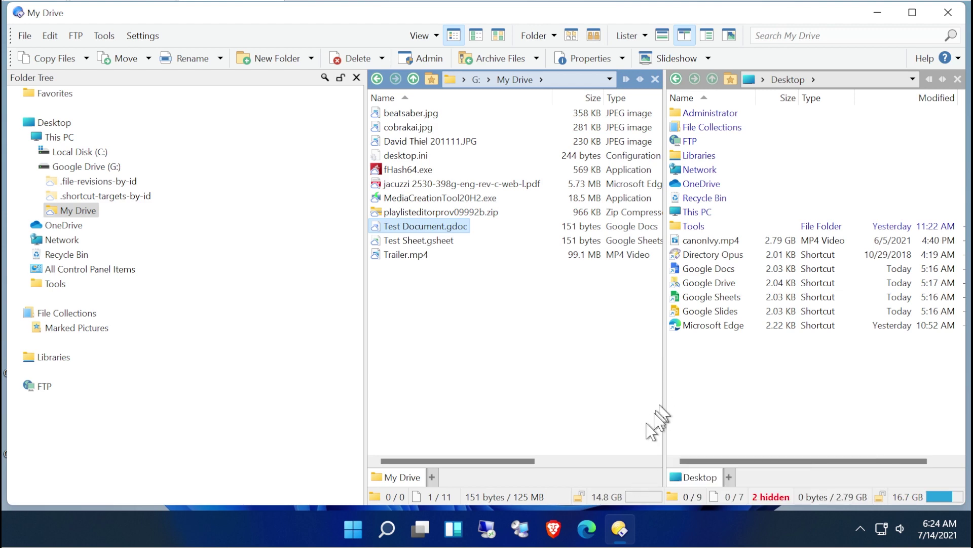
Open the copied Test Document link in Microsoft Edge.
left_click(587, 527)
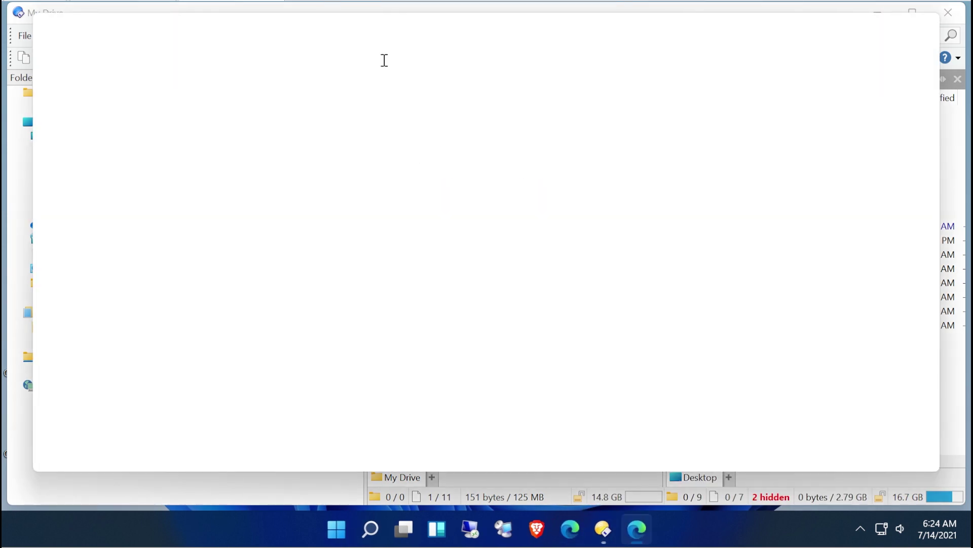
left_click(384, 52)
key("ctrl+v")
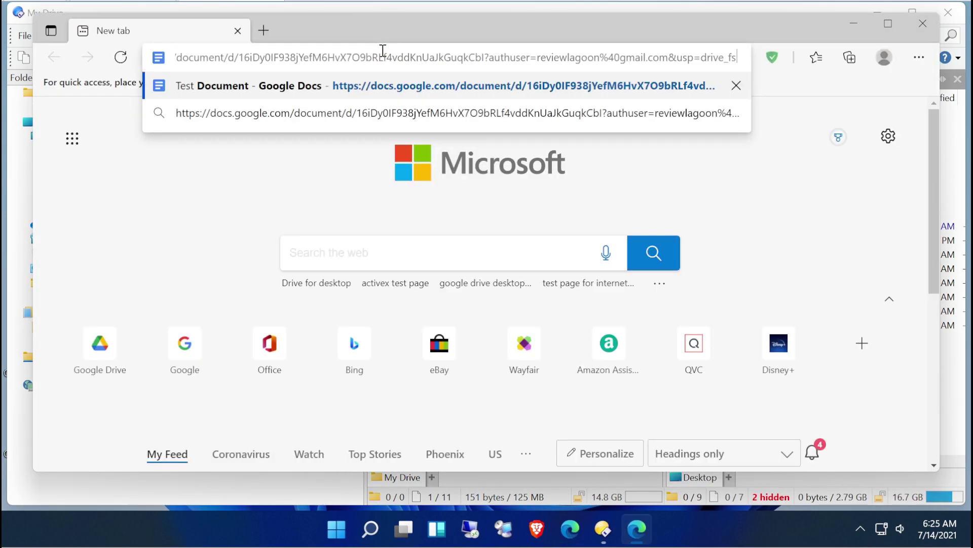
key("Return")
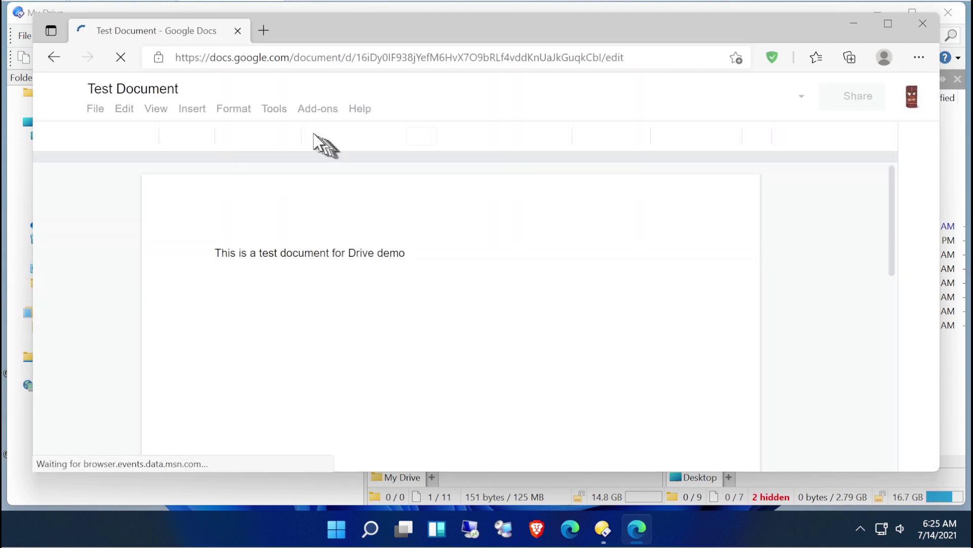
Load the link in a New InPrivate window, confirm it asks for sign-in, and close Edge.
left_click(918, 58)
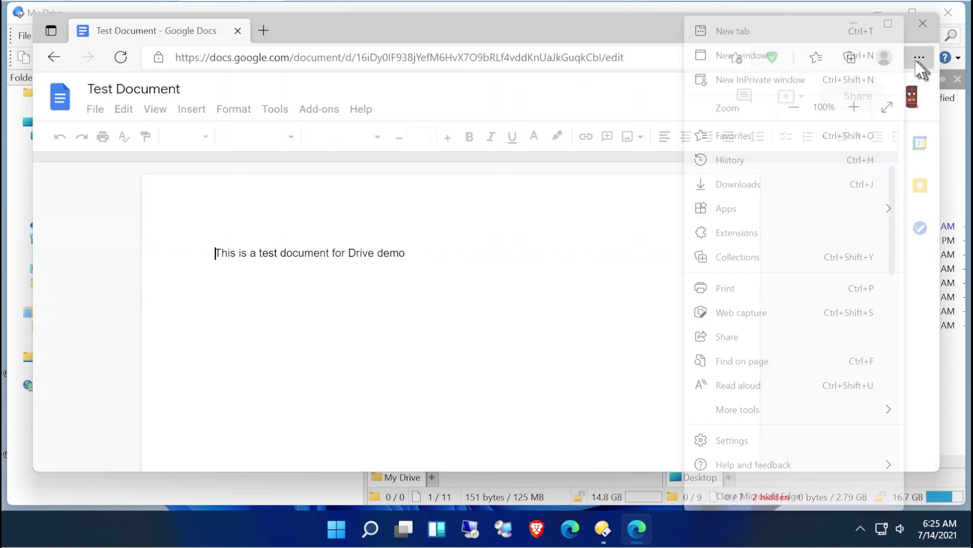
left_click(794, 79)
key("ctrl+v")
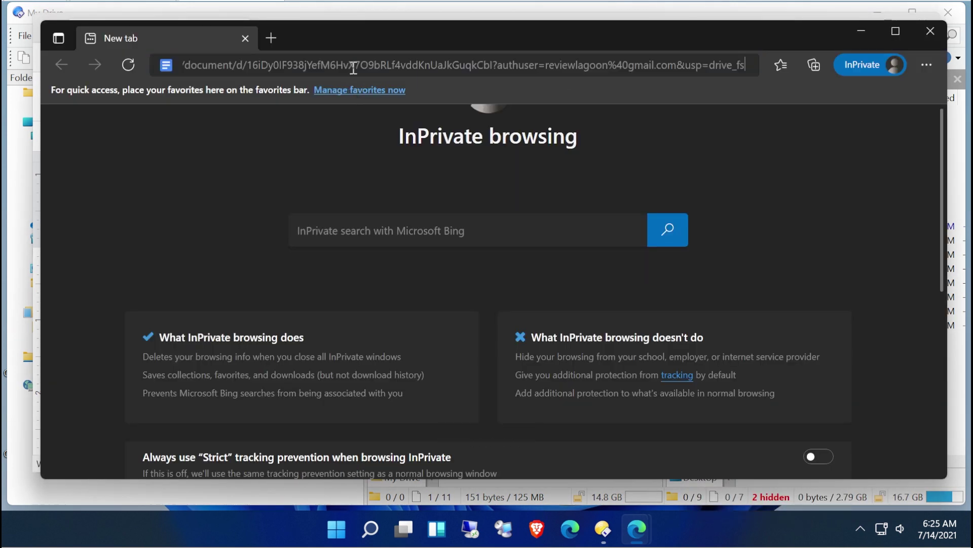
key("Return")
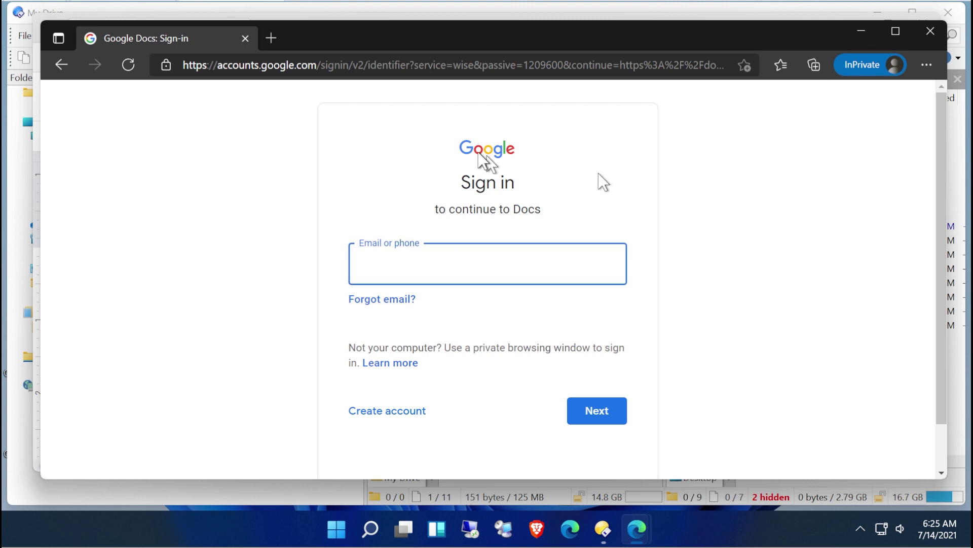
left_click(924, 34)
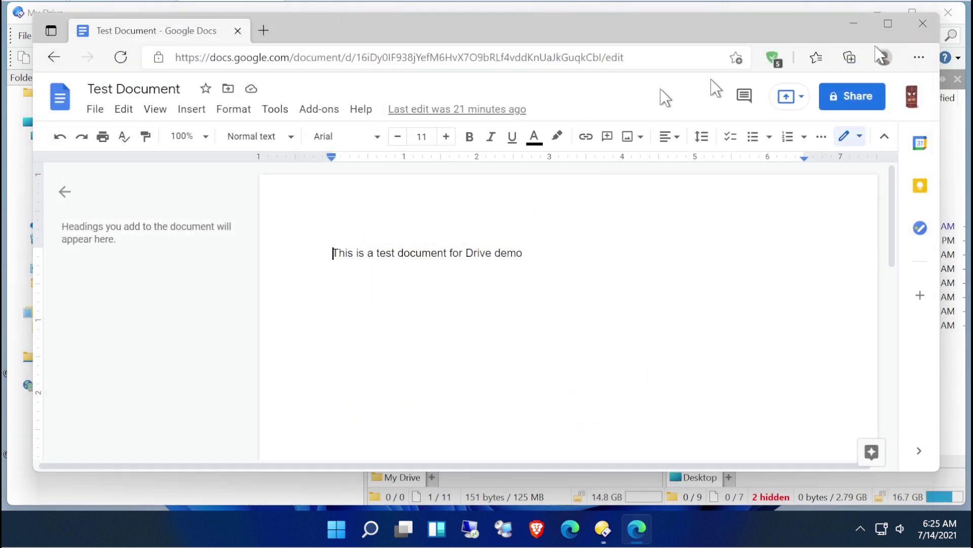
left_click(923, 24)
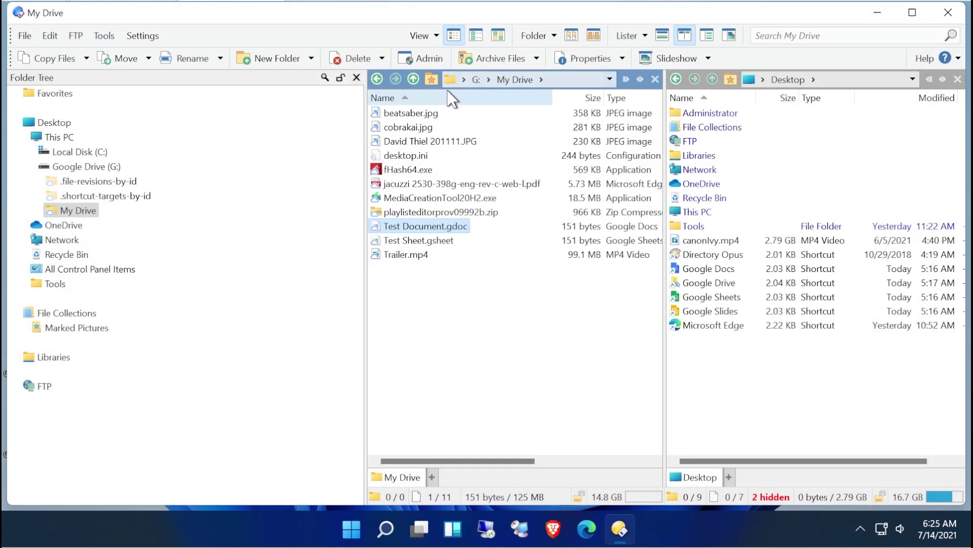
Set Test Document.gdoc's sharing to anyone with the link can view and copy the link.
right_click(414, 226)
left_click(496, 61)
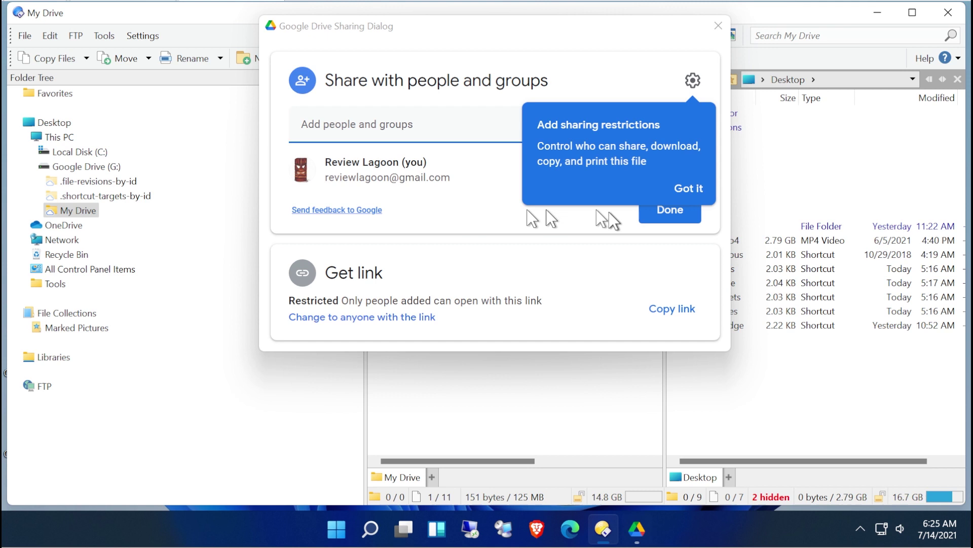
left_click(684, 189)
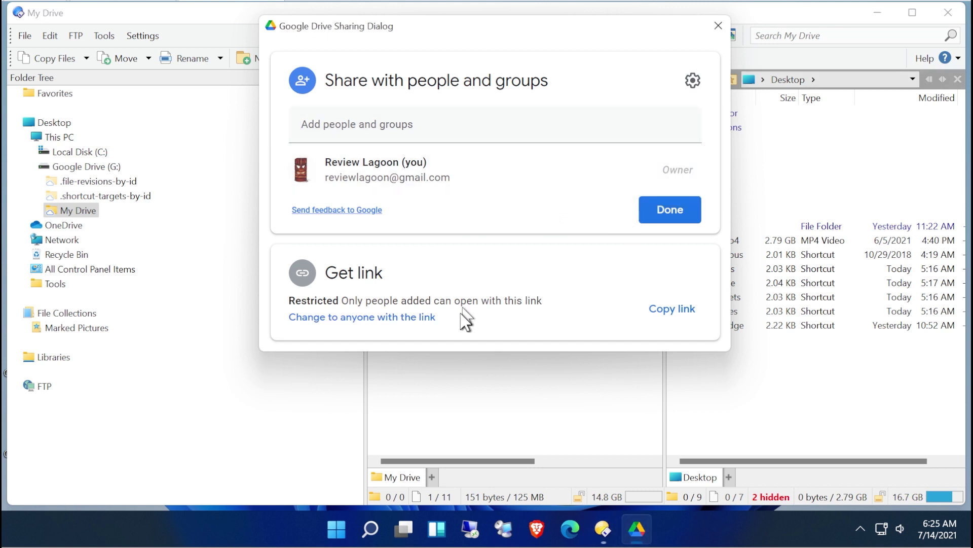
left_click(403, 317)
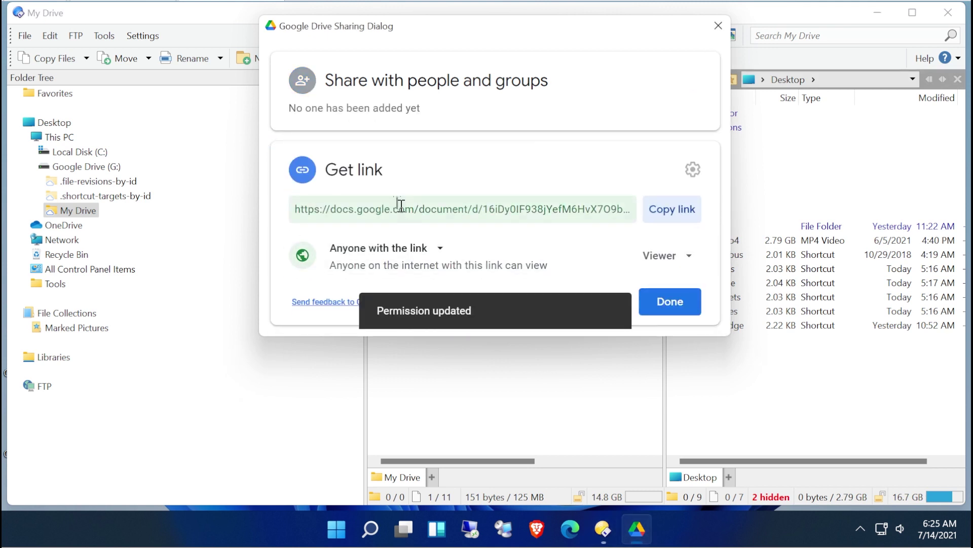
left_click(676, 211)
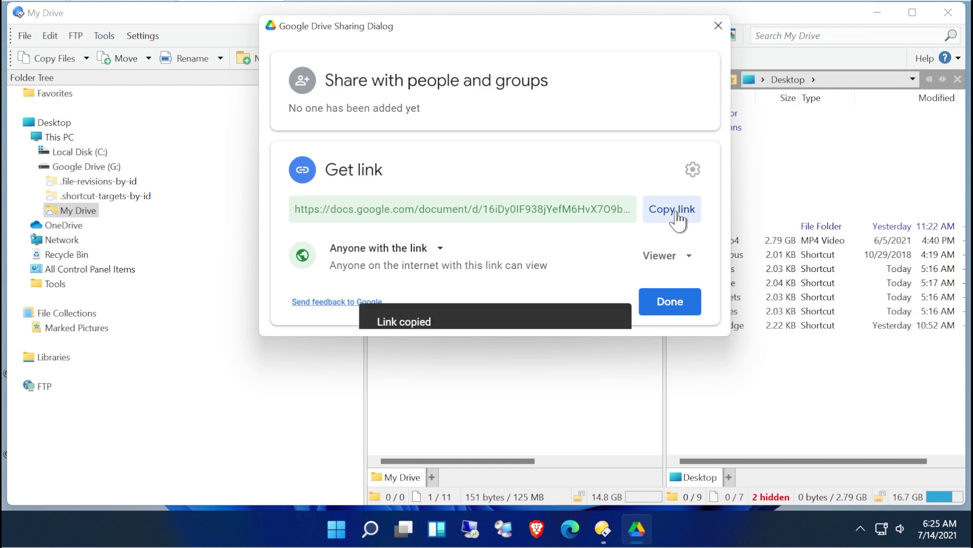
left_click(718, 26)
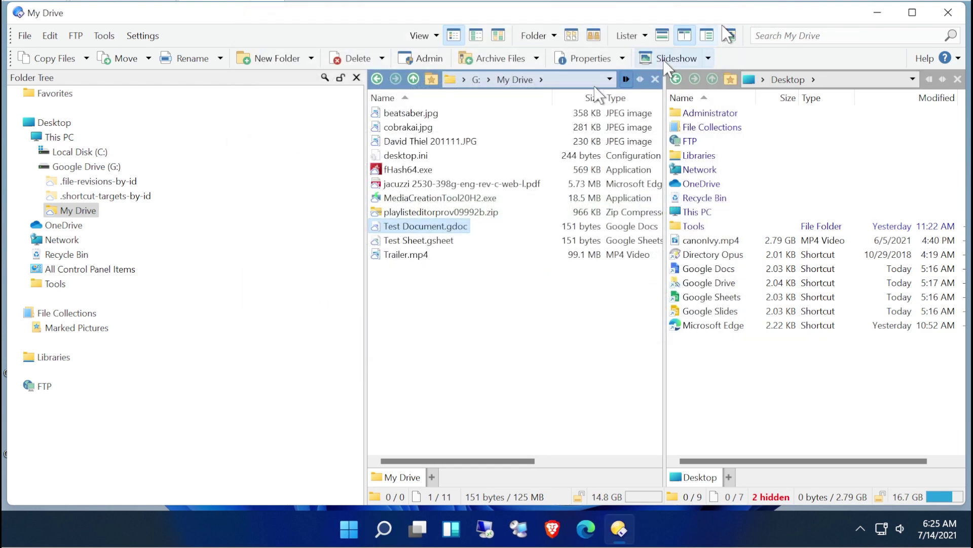
Open the shared link in an Edge InPrivate window, confirm Test Document loads without sign-in, then close it.
left_click(587, 529)
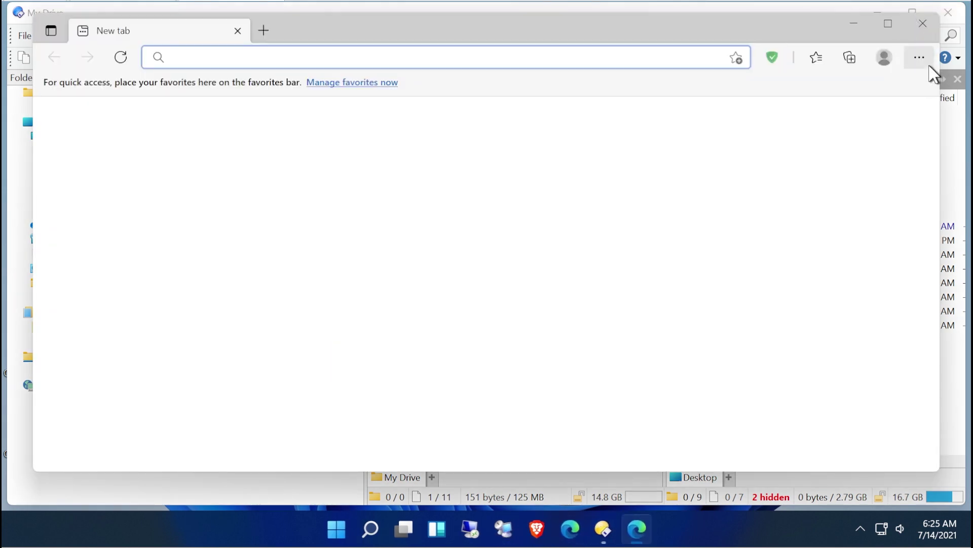
left_click(924, 58)
left_click(730, 80)
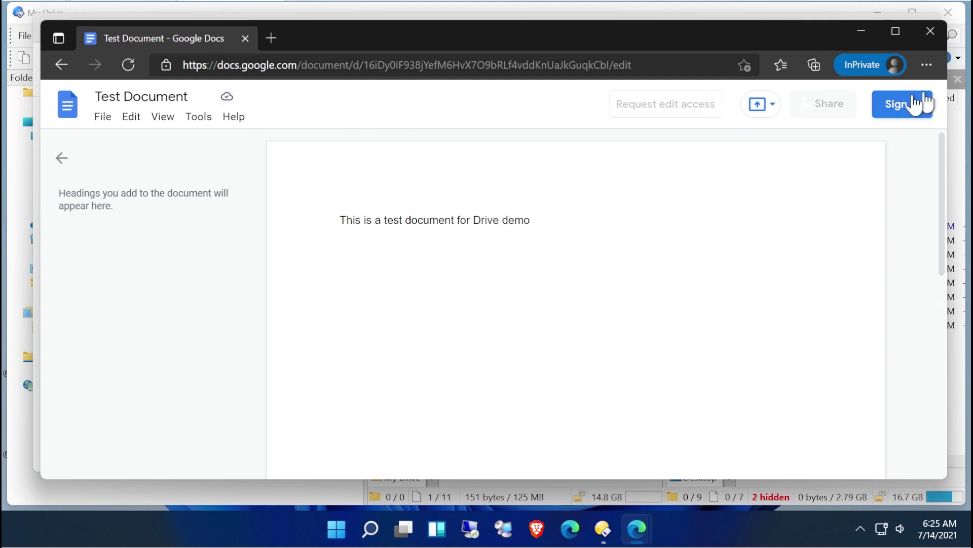
left_click(924, 26)
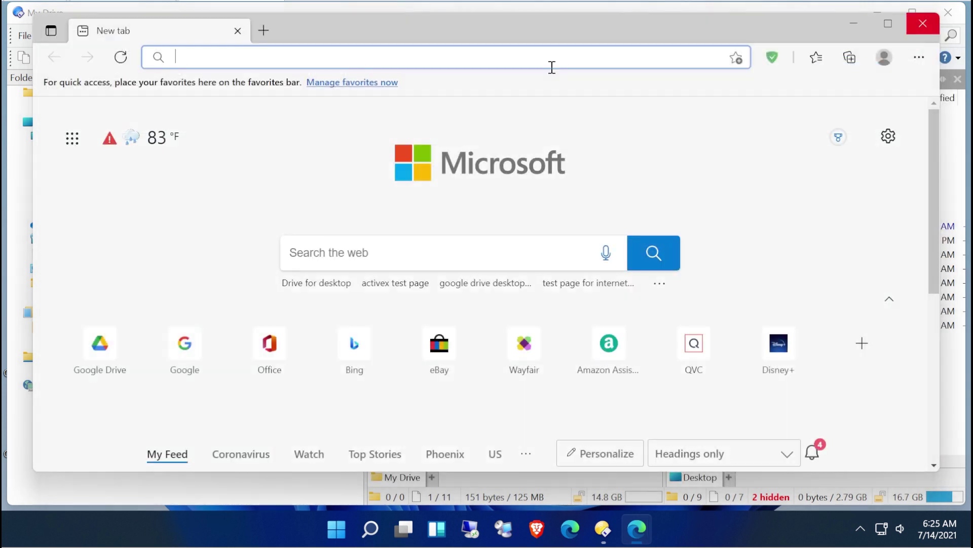
Close Edge and confirm in Google Drive's activity panel that everything is up to date.
left_click(924, 24)
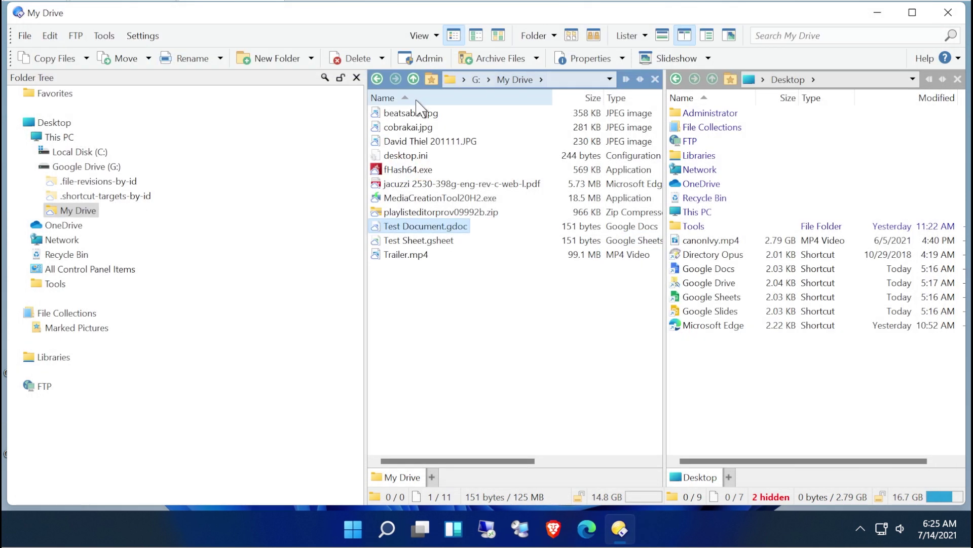
left_click(483, 363)
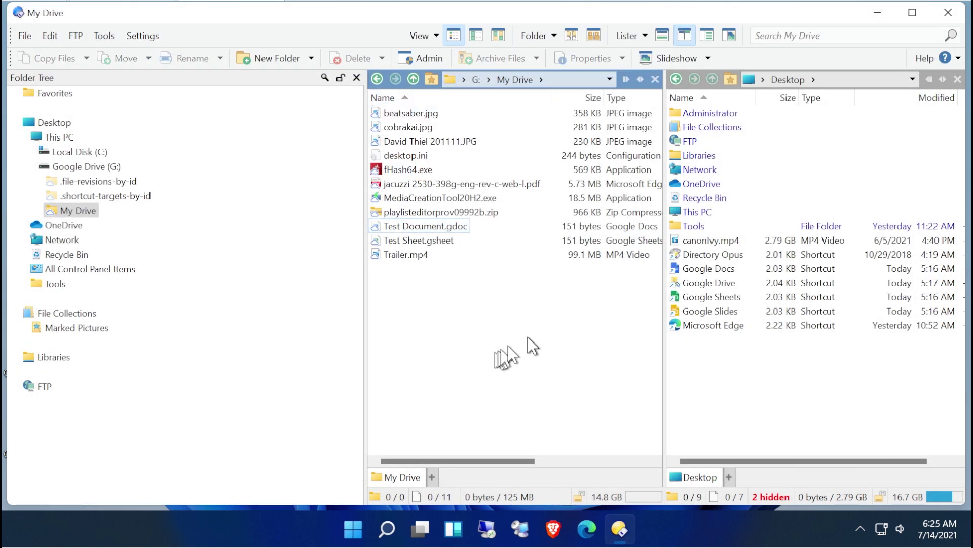
left_click(860, 529)
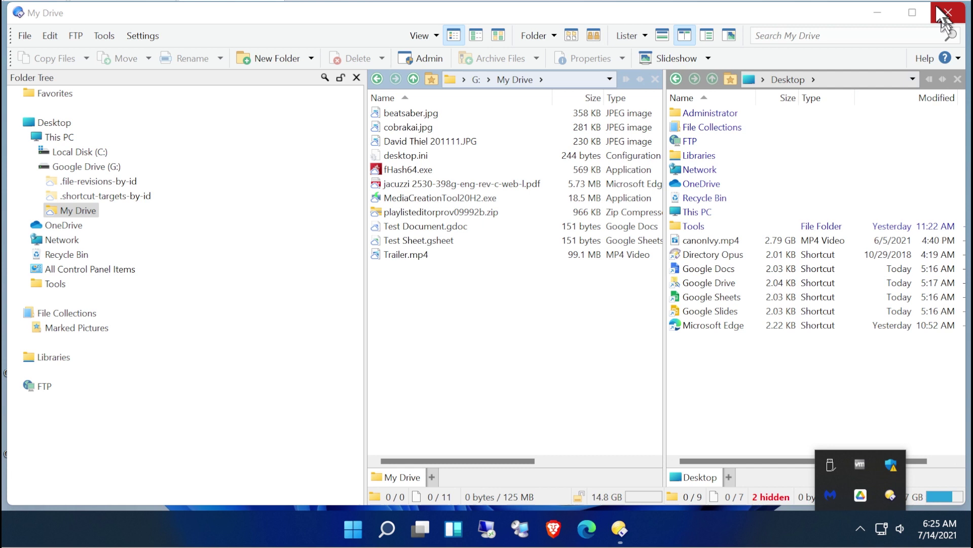
left_click(860, 496)
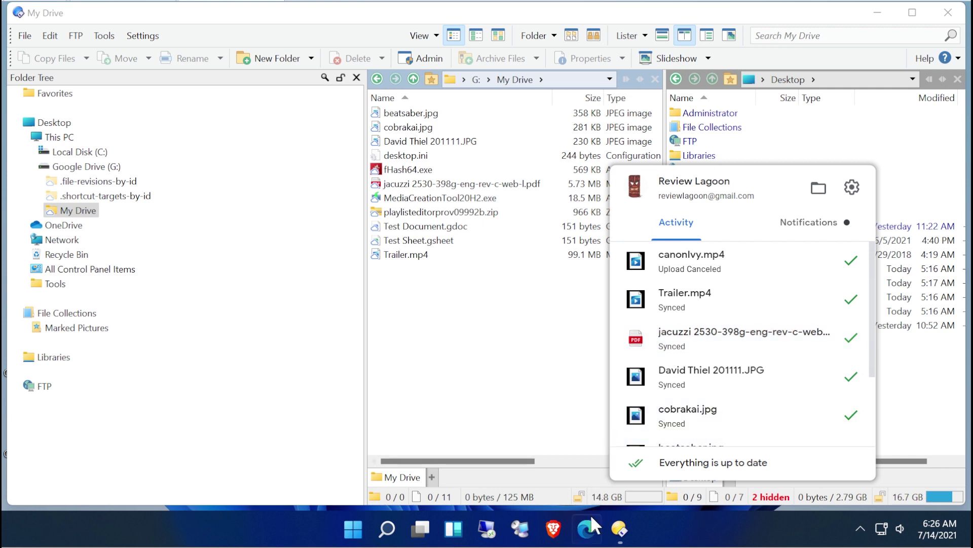
left_click(466, 426)
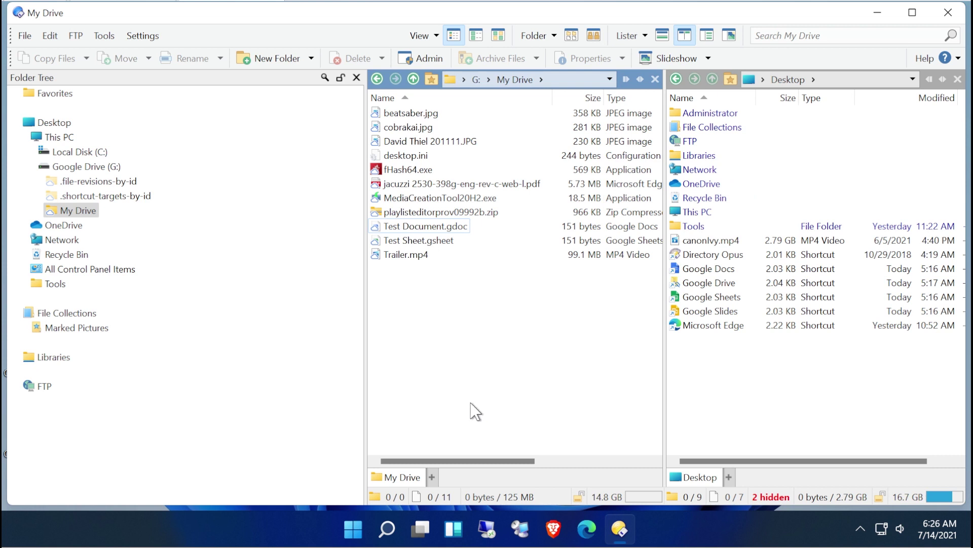